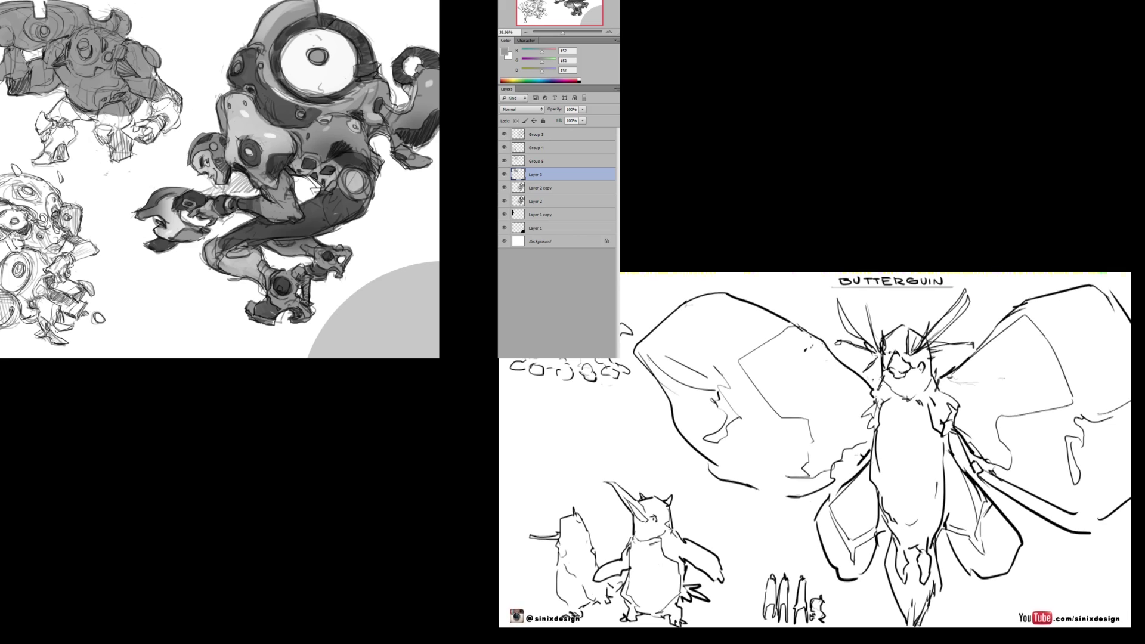
Fill the bulky robot's unpainted forearm and hand with flat grey.
{"action": "mouse_move", "coordinate": [156, 92]}
{"action": "left_mouse_down"}
{"action": "mouse_move", "coordinate": [163, 123]}
{"action": "mouse_move", "coordinate": [173, 122]}
{"action": "left_mouse_up"}
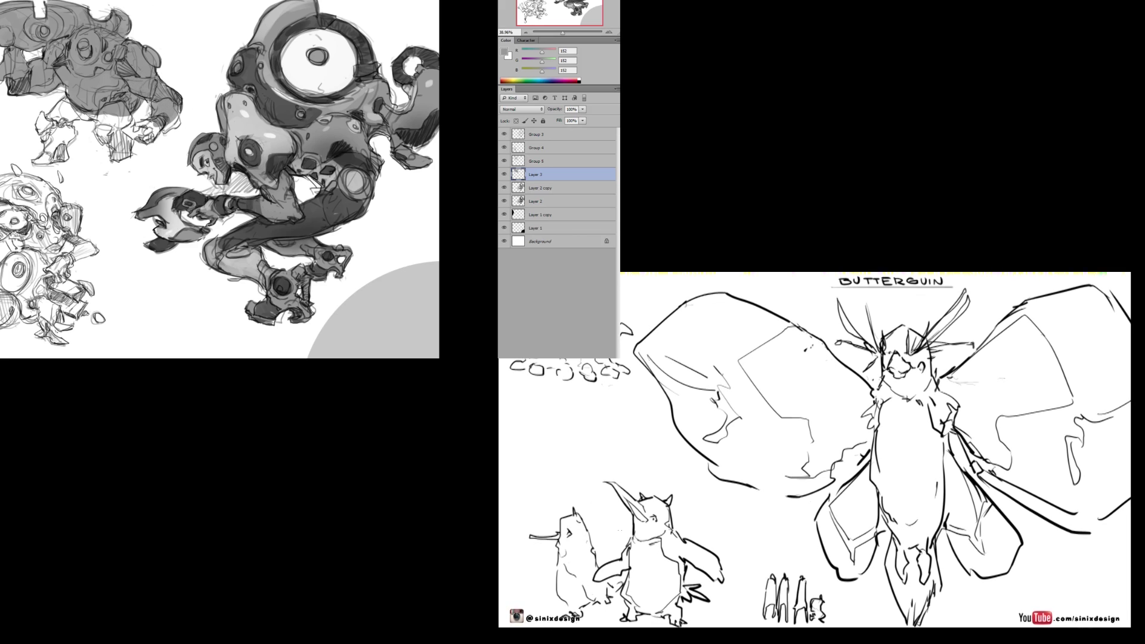
{"action": "scroll", "coordinate": [171, 123], "scroll_direction": "up", "scroll_amount": 7}
{"action": "right_click", "coordinate": [172, 106]}
{"action": "left_click", "coordinate": [197, 125]}
{"action": "mouse_move", "coordinate": [153, 130]}
{"action": "left_mouse_down"}
{"action": "mouse_move", "coordinate": [191, 130]}
{"action": "mouse_move", "coordinate": [179, 88]}
{"action": "mouse_move", "coordinate": [205, 100]}
{"action": "left_mouse_up"}
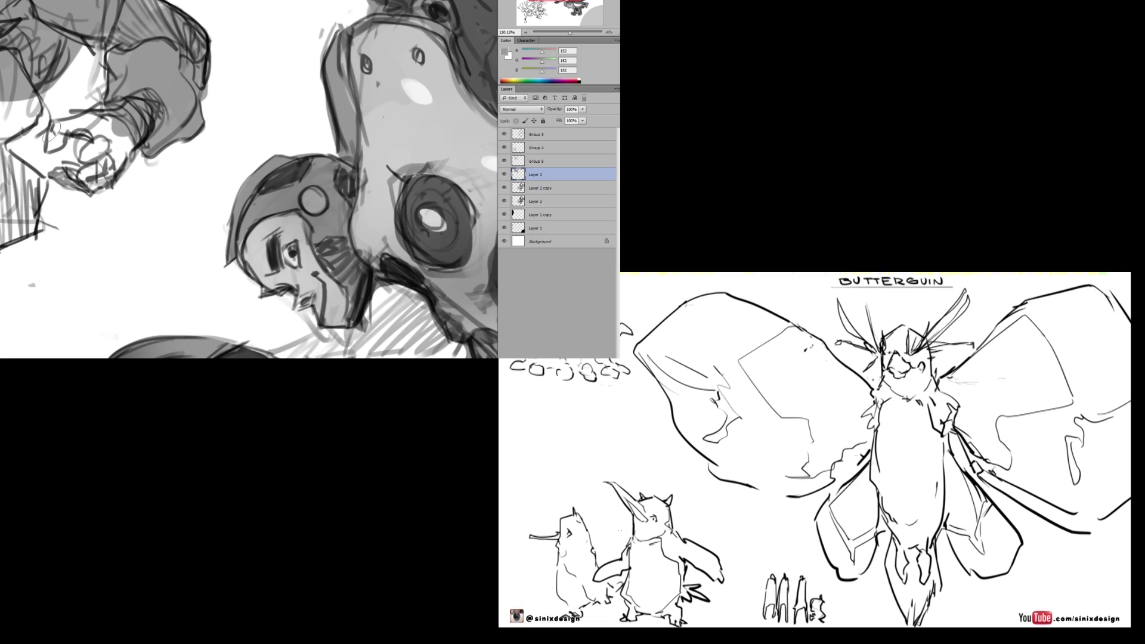
{"action": "mouse_move", "coordinate": [56, 126]}
{"action": "left_mouse_down"}
{"action": "mouse_move", "coordinate": [55, 141]}
{"action": "mouse_move", "coordinate": [80, 127]}
{"action": "mouse_move", "coordinate": [102, 135]}
{"action": "mouse_move", "coordinate": [88, 151]}
{"action": "mouse_move", "coordinate": [118, 143]}
{"action": "mouse_move", "coordinate": [89, 174]}
{"action": "mouse_move", "coordinate": [119, 191]}
{"action": "mouse_move", "coordinate": [81, 193]}
{"action": "mouse_move", "coordinate": [57, 169]}
{"action": "mouse_move", "coordinate": [87, 188]}
{"action": "left_mouse_up"}
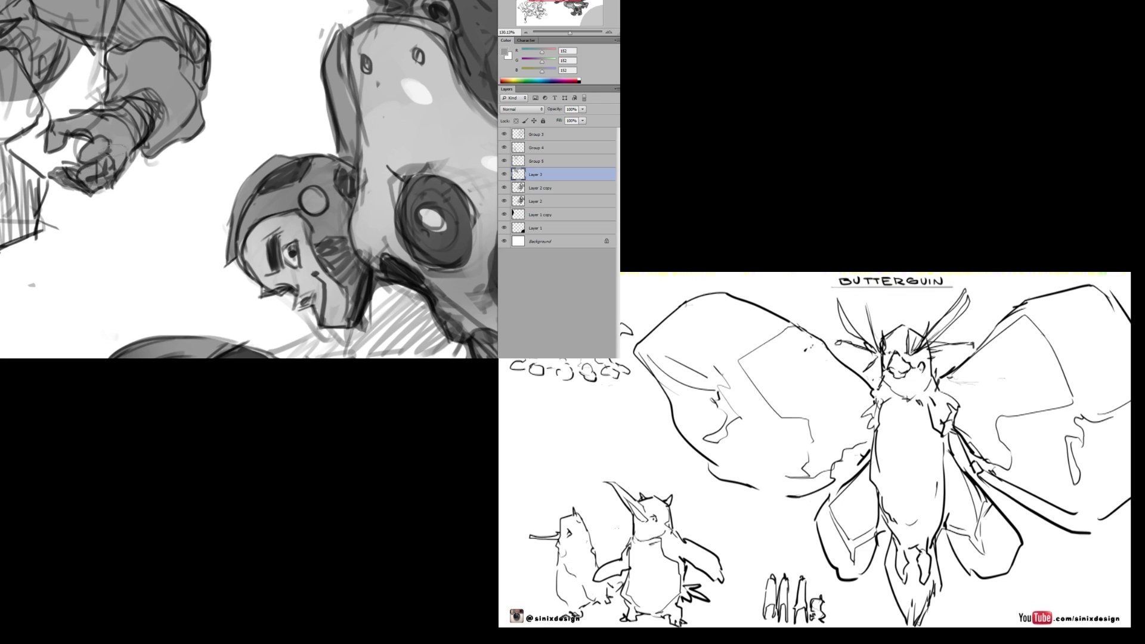
Fill the bulky robot's lower legs and feet with the same flat grey.
{"action": "scroll", "coordinate": [126, 139], "scroll_direction": "down", "scroll_amount": 5}
{"action": "mouse_move", "coordinate": [54, 123]}
{"action": "left_mouse_down"}
{"action": "mouse_move", "coordinate": [80, 122]}
{"action": "mouse_move", "coordinate": [79, 136]}
{"action": "mouse_move", "coordinate": [63, 157]}
{"action": "left_mouse_up"}
{"action": "left_click_drag", "start_coordinate": [59, 152], "coordinate": [70, 162]}
{"action": "left_click_drag", "start_coordinate": [64, 151], "coordinate": [90, 164]}
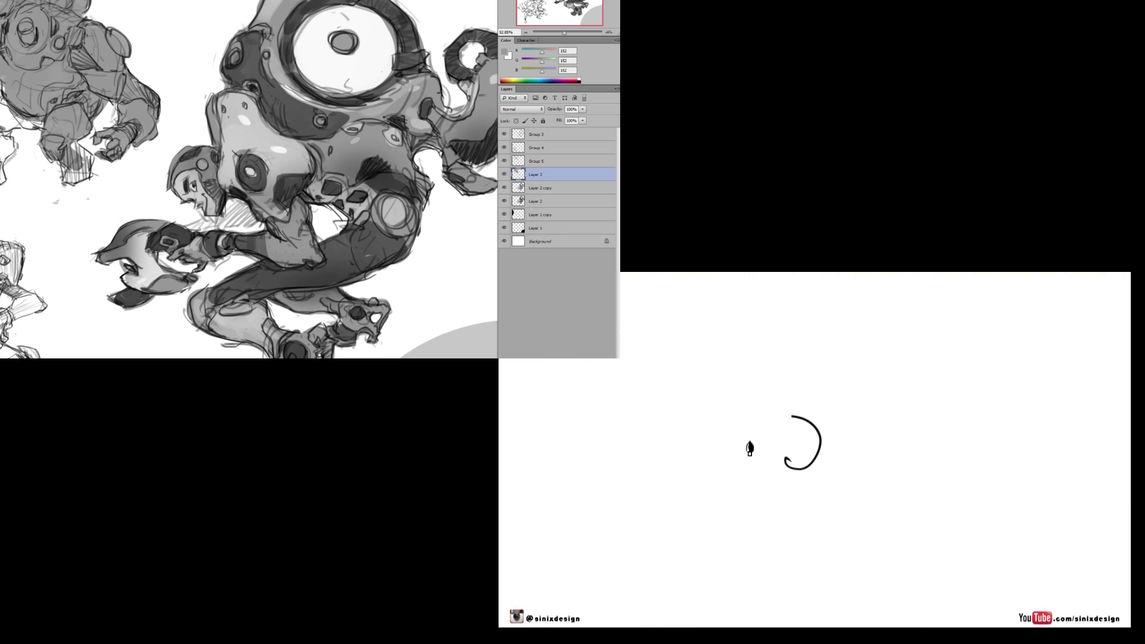
{"action": "left_click_drag", "start_coordinate": [749, 448], "coordinate": [881, 557]}
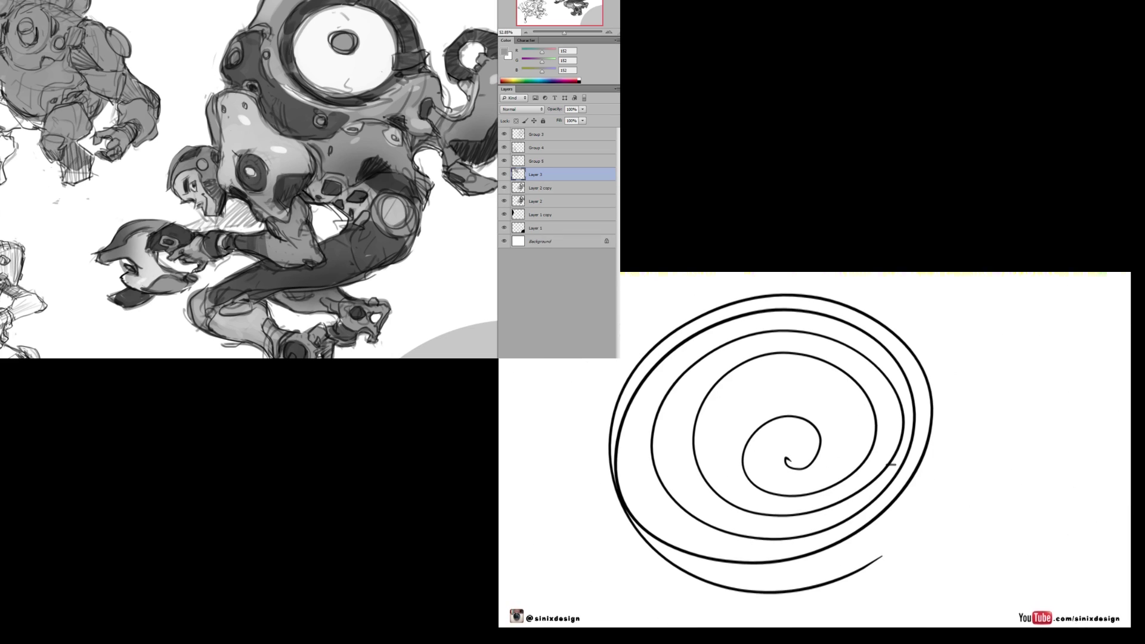
{"action": "left_click_drag", "start_coordinate": [78, 143], "coordinate": [93, 159]}
{"action": "left_click_drag", "start_coordinate": [83, 164], "coordinate": [89, 175]}
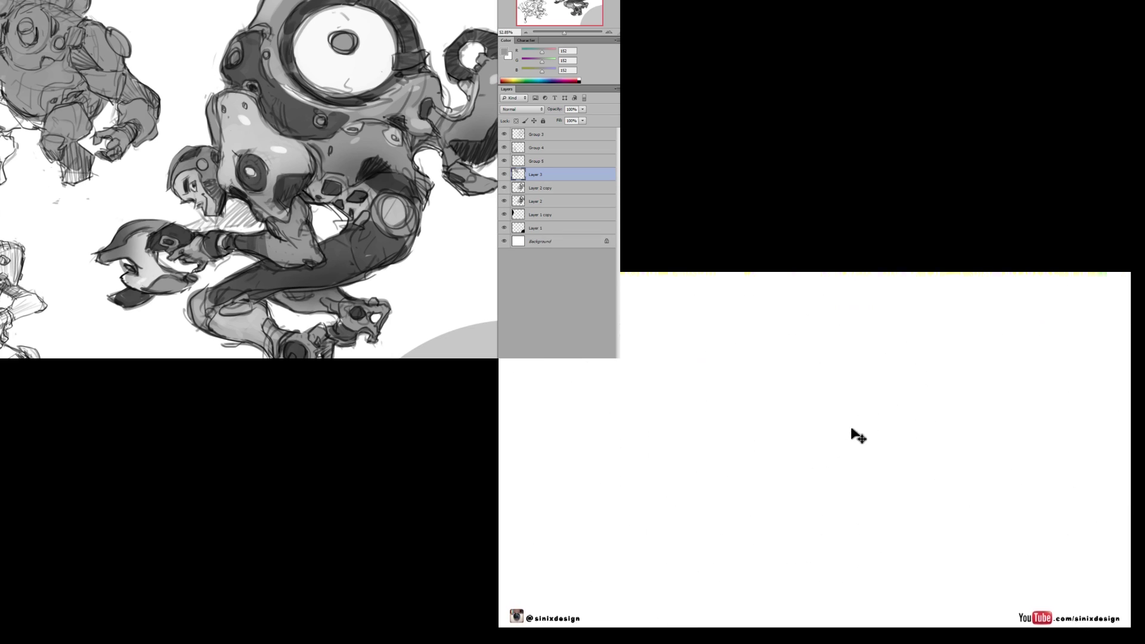
{"action": "left_click_drag", "start_coordinate": [814, 335], "coordinate": [831, 421]}
{"action": "key", "text": "ctrl+z"}
{"action": "left_click_drag", "start_coordinate": [898, 312], "coordinate": [857, 344]}
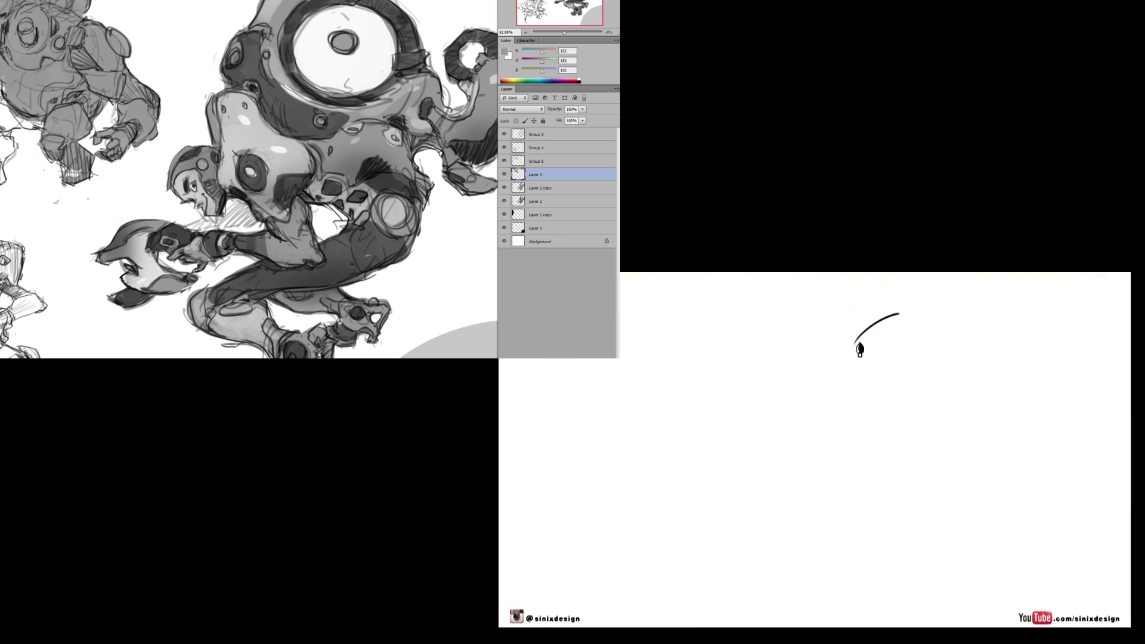
{"action": "key", "text": "ctrl+z"}
On the blank white canvas, sketch a tall, narrow head outline with a rounded crown and squared jaw.
{"action": "left_click_drag", "start_coordinate": [900, 309], "coordinate": [859, 344]}
{"action": "mouse_move", "coordinate": [858, 341]}
{"action": "left_mouse_down"}
{"action": "mouse_move", "coordinate": [869, 434]}
{"action": "mouse_move", "coordinate": [913, 457]}
{"action": "left_mouse_up"}
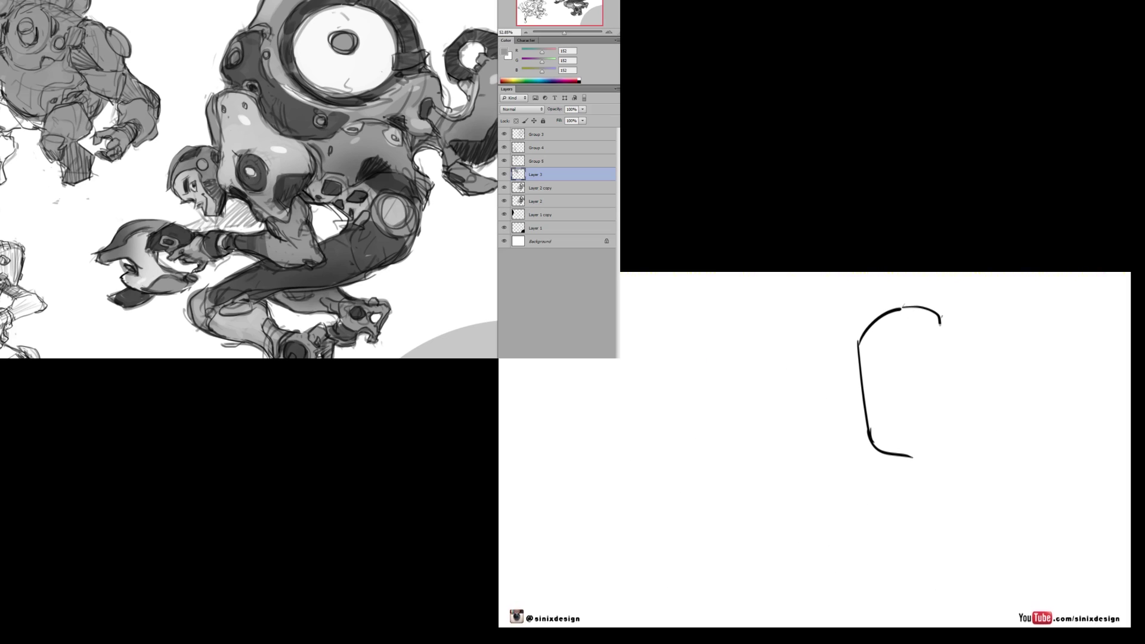
{"action": "left_click_drag", "start_coordinate": [940, 311], "coordinate": [939, 448]}
{"action": "left_click_drag", "start_coordinate": [914, 456], "coordinate": [937, 447]}
Sketch the nose, mouth, brows and far eye inside the head outline.
{"action": "mouse_move", "coordinate": [879, 374]}
{"action": "left_mouse_down"}
{"action": "mouse_move", "coordinate": [877, 406]}
{"action": "mouse_move", "coordinate": [896, 401]}
{"action": "mouse_move", "coordinate": [879, 416]}
{"action": "mouse_move", "coordinate": [904, 424]}
{"action": "left_mouse_up"}
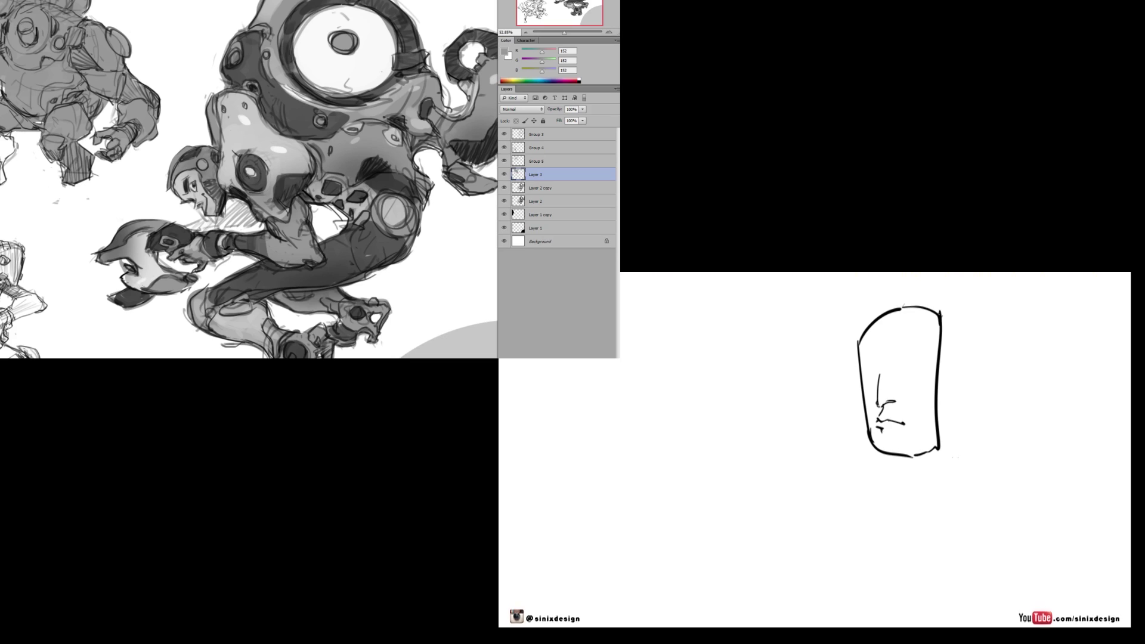
{"action": "left_click_drag", "start_coordinate": [878, 428], "coordinate": [881, 430]}
{"action": "mouse_move", "coordinate": [872, 364]}
{"action": "left_mouse_down"}
{"action": "mouse_move", "coordinate": [879, 377]}
{"action": "mouse_move", "coordinate": [868, 373]}
{"action": "left_mouse_up"}
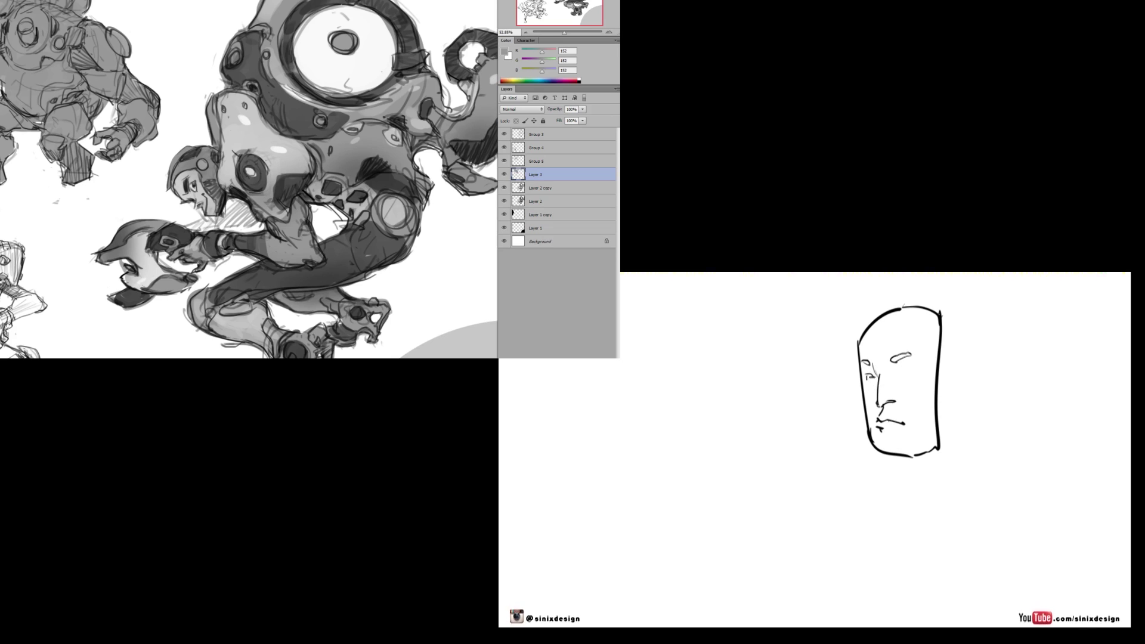
Flip the robot canvas horizontally and add a new layer above Layer 3.
{"action": "scroll", "coordinate": [53, 137], "scroll_direction": "down", "scroll_amount": 4}
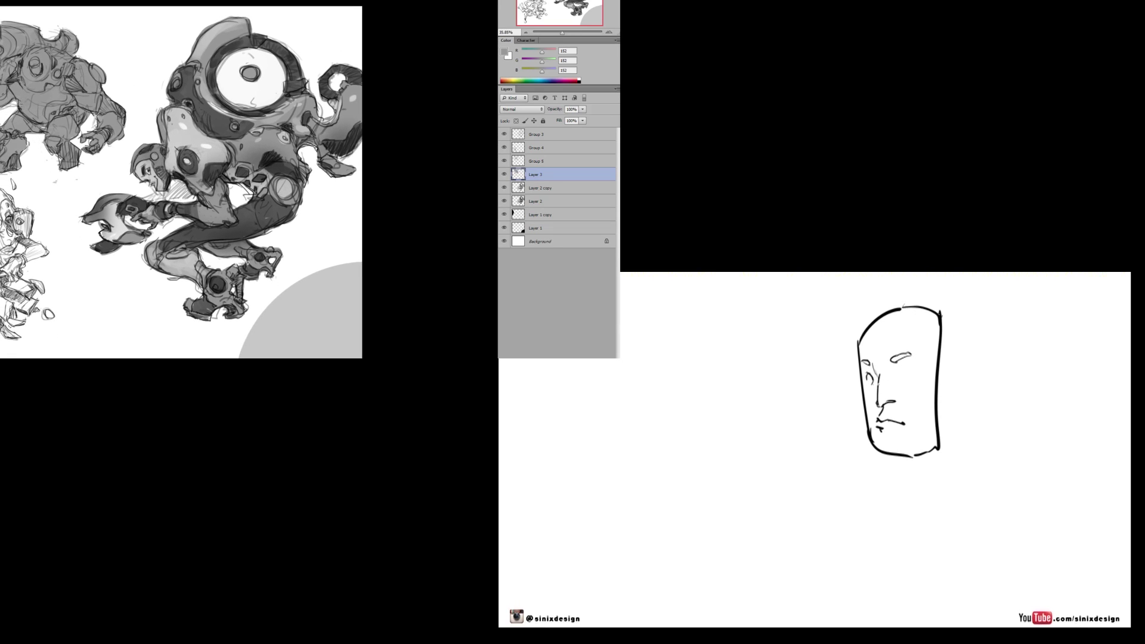
{"action": "key", "text": "ctrl+shift+h"}
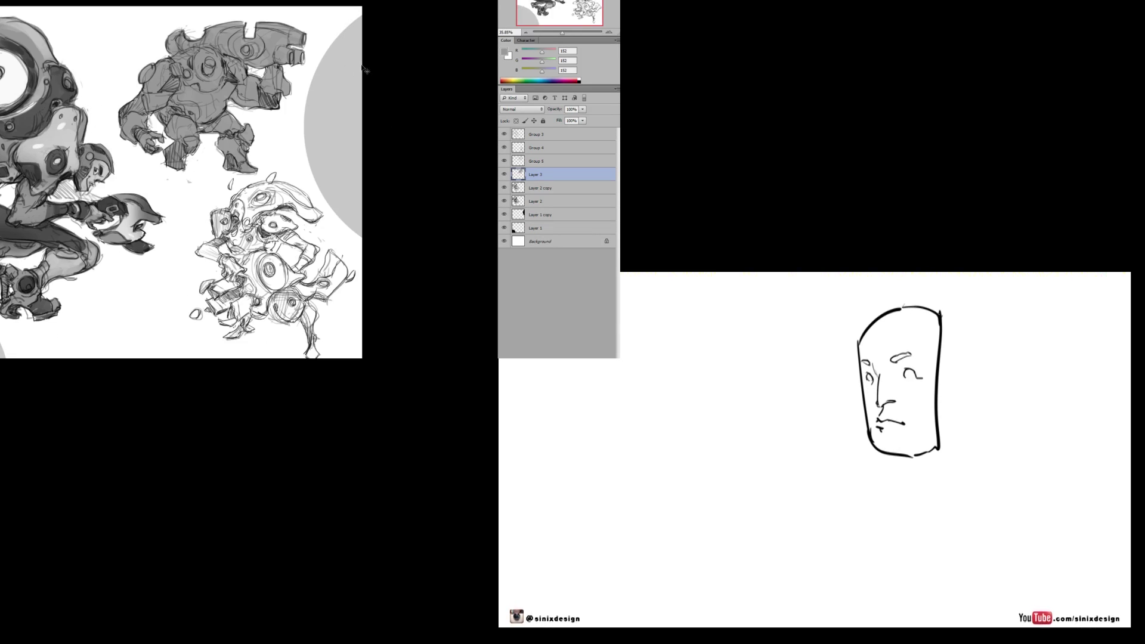
{"action": "key", "text": "ctrl+shift+alt+n"}
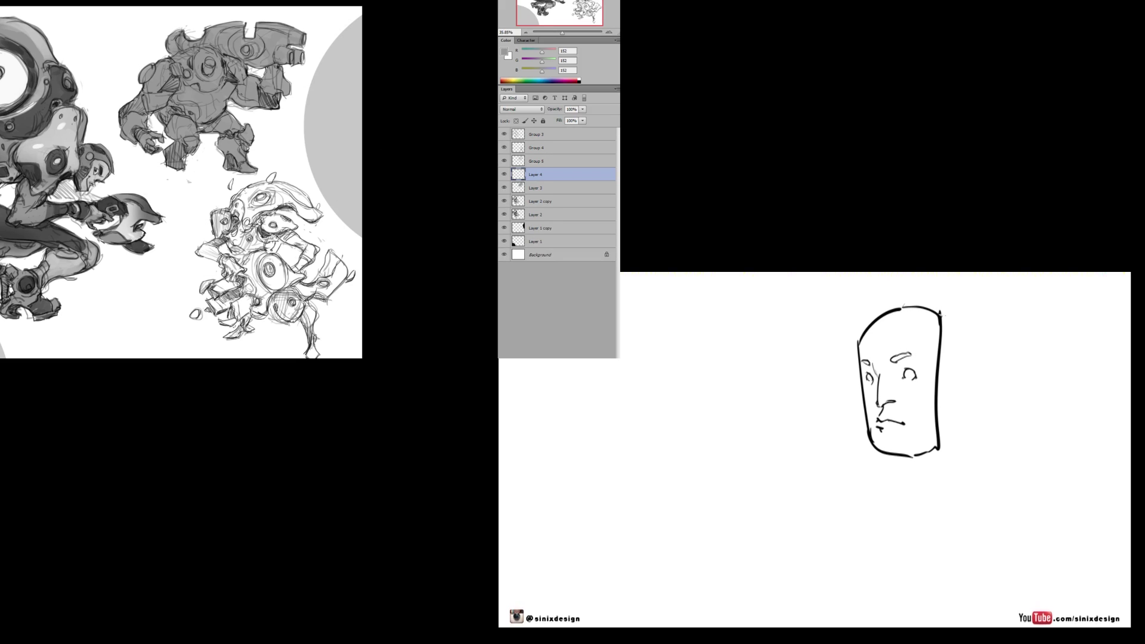
Paint the bulky robot's torso with a light grey sampled from the canvas.
{"action": "left_click", "coordinate": [313, 154], "text": "alt"}
{"action": "scroll", "coordinate": [235, 70], "scroll_direction": "up", "scroll_amount": 3}
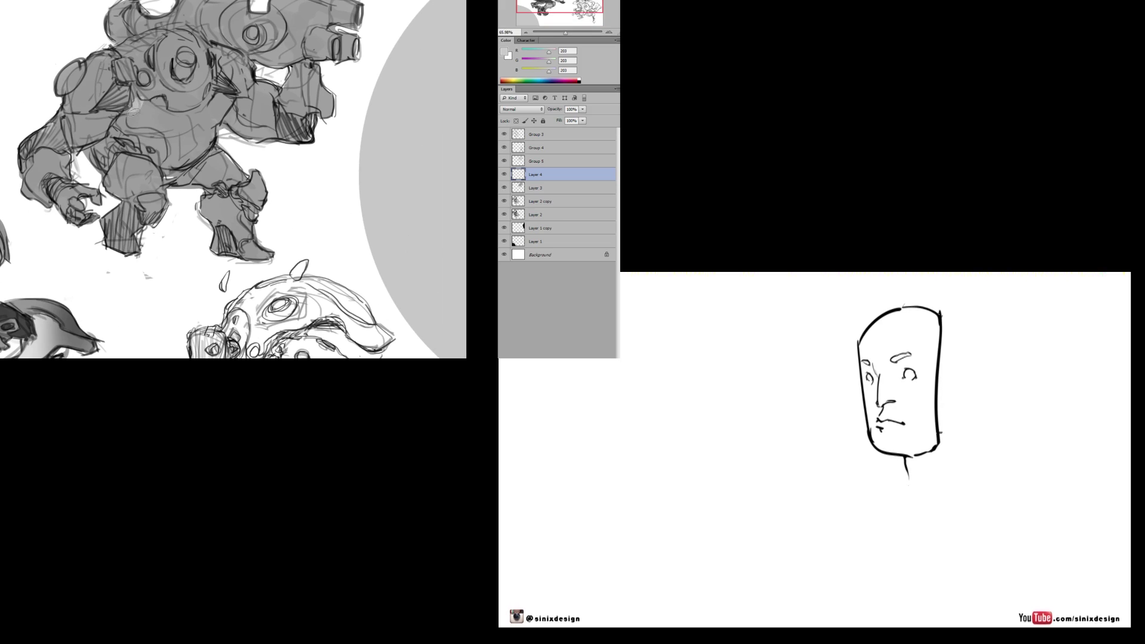
{"action": "mouse_move", "coordinate": [139, 115]}
{"action": "left_mouse_down"}
{"action": "mouse_move", "coordinate": [160, 122]}
{"action": "mouse_move", "coordinate": [133, 116]}
{"action": "mouse_move", "coordinate": [165, 157]}
{"action": "mouse_move", "coordinate": [120, 133]}
{"action": "mouse_move", "coordinate": [212, 113]}
{"action": "mouse_move", "coordinate": [197, 152]}
{"action": "mouse_move", "coordinate": [169, 124]}
{"action": "left_mouse_up"}
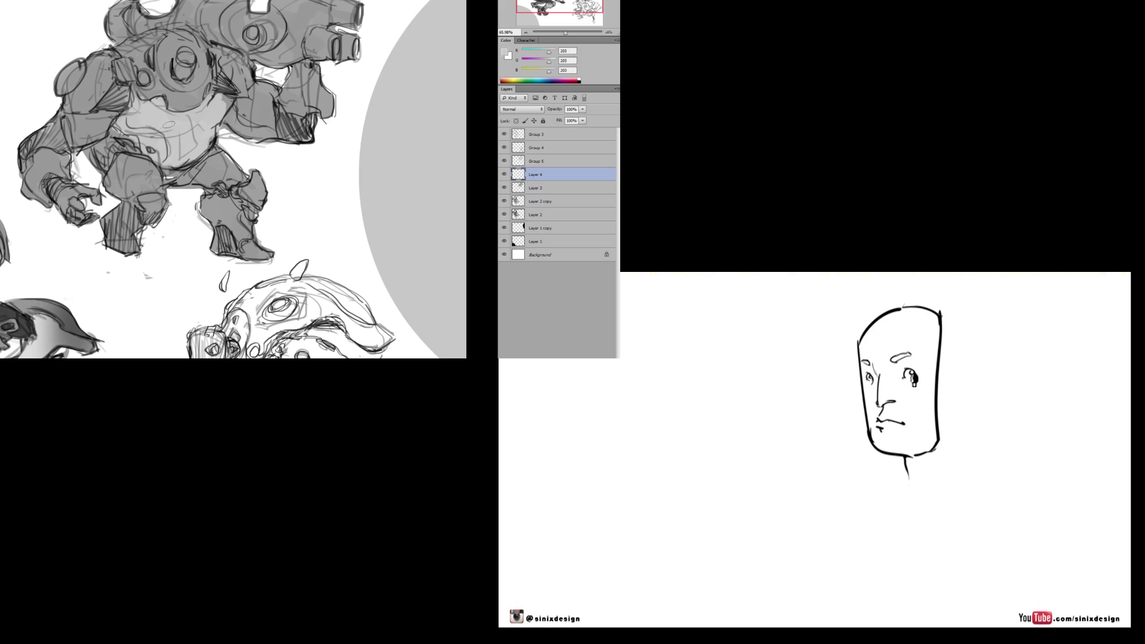
Darken the ring around the bulky robot's eye and shade the gap beside its torso with black.
{"action": "mouse_move", "coordinate": [179, 59]}
{"action": "left_mouse_down"}
{"action": "mouse_move", "coordinate": [185, 78]}
{"action": "mouse_move", "coordinate": [191, 54]}
{"action": "mouse_move", "coordinate": [174, 84]}
{"action": "mouse_move", "coordinate": [196, 83]}
{"action": "mouse_move", "coordinate": [176, 85]}
{"action": "mouse_move", "coordinate": [170, 39]}
{"action": "mouse_move", "coordinate": [189, 42]}
{"action": "mouse_move", "coordinate": [205, 65]}
{"action": "mouse_move", "coordinate": [197, 49]}
{"action": "mouse_move", "coordinate": [182, 53]}
{"action": "mouse_move", "coordinate": [206, 44]}
{"action": "left_mouse_up"}
{"action": "key", "text": "d"}
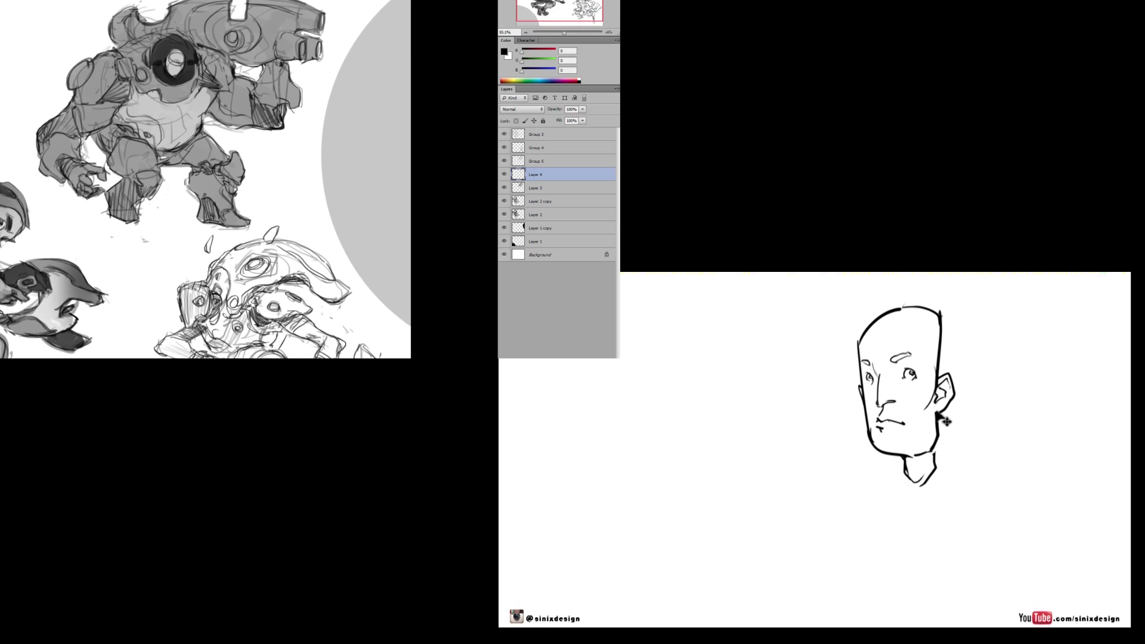
{"action": "mouse_move", "coordinate": [122, 81]}
{"action": "left_mouse_down"}
{"action": "mouse_move", "coordinate": [102, 102]}
{"action": "mouse_move", "coordinate": [121, 95]}
{"action": "left_mouse_up"}
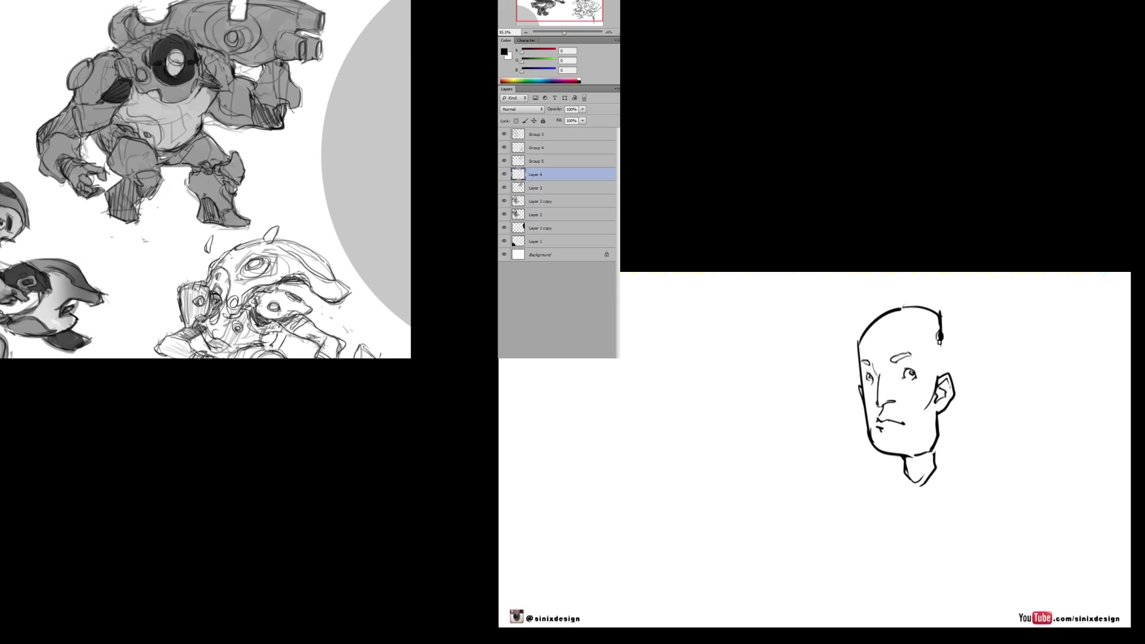
{"action": "mouse_move", "coordinate": [209, 70]}
{"action": "left_mouse_down"}
{"action": "mouse_move", "coordinate": [201, 86]}
{"action": "mouse_move", "coordinate": [157, 102]}
{"action": "left_mouse_up"}
Add a white spot beside the robot's large eye and a dark oval on its upper torso.
{"action": "key", "text": "x"}
{"action": "key", "text": "x"}
{"action": "key", "text": "x"}
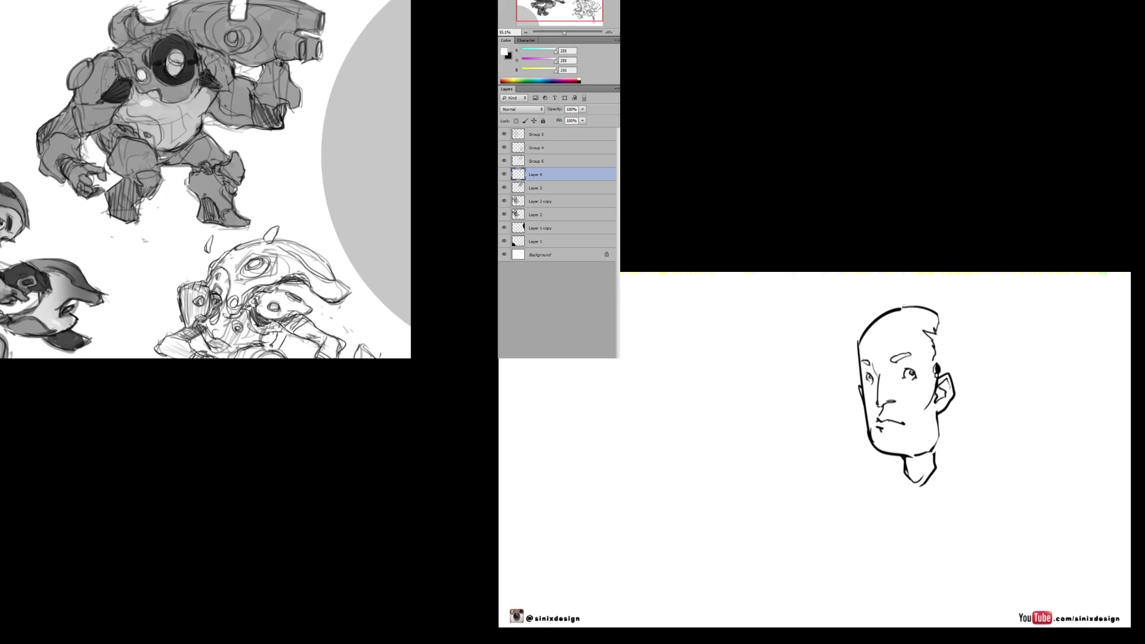
{"action": "key", "text": "x"}
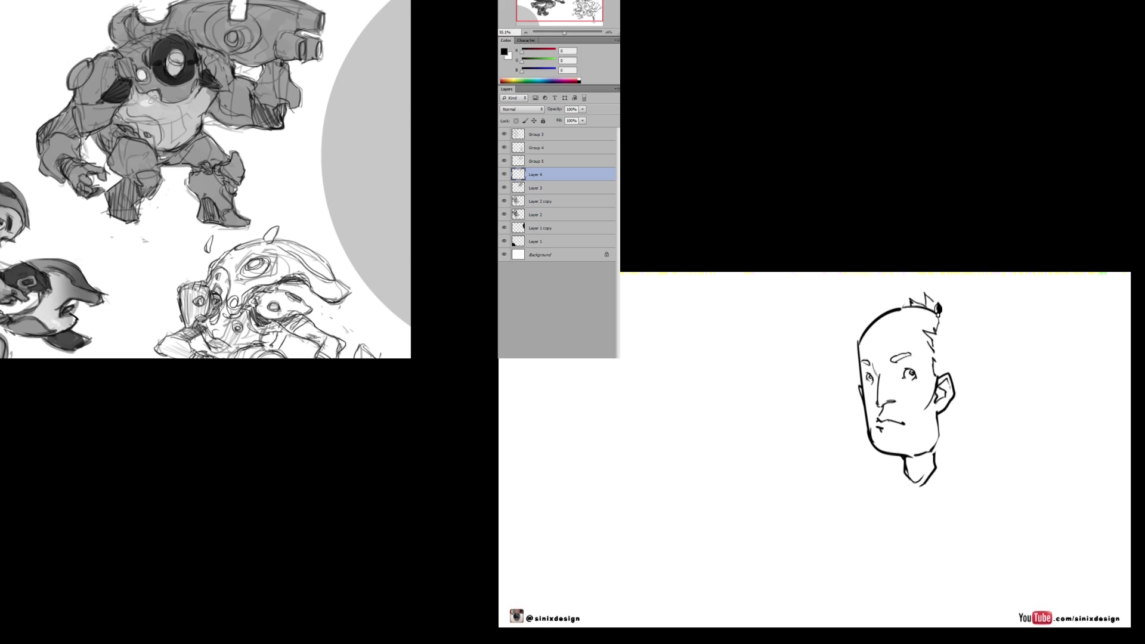
{"action": "left_click_drag", "start_coordinate": [150, 98], "coordinate": [153, 106]}
{"action": "key", "text": "ctrl+z"}
Adjust the brush and paint dark patches on the torso's edge and lower belly.
{"action": "right_click", "coordinate": [192, 94]}
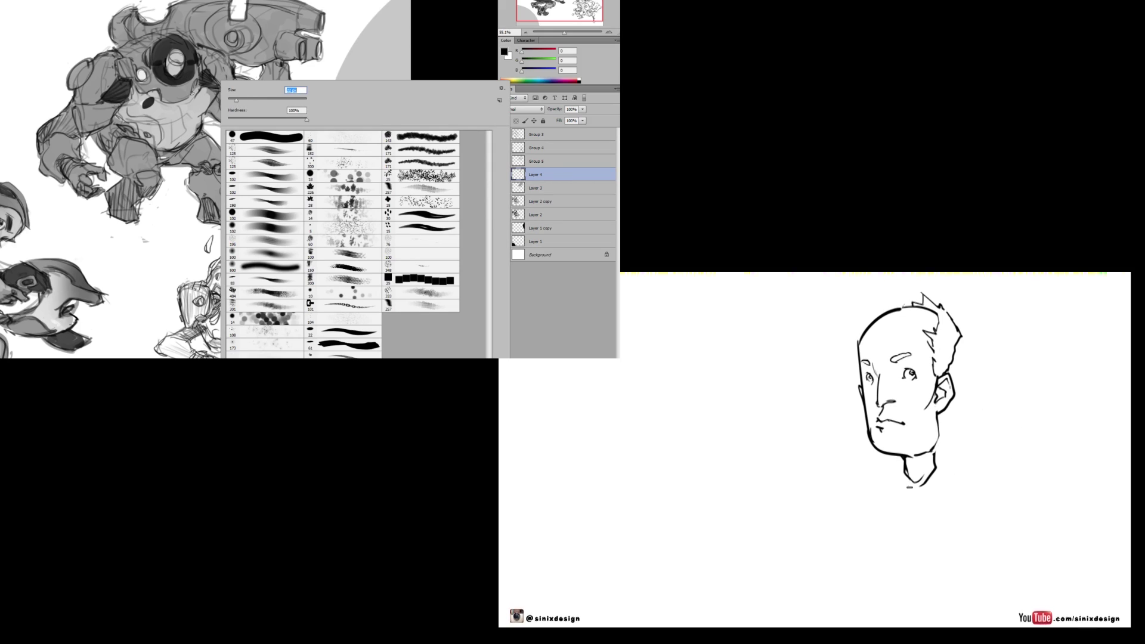
{"action": "left_click_drag", "start_coordinate": [195, 90], "coordinate": [195, 96]}
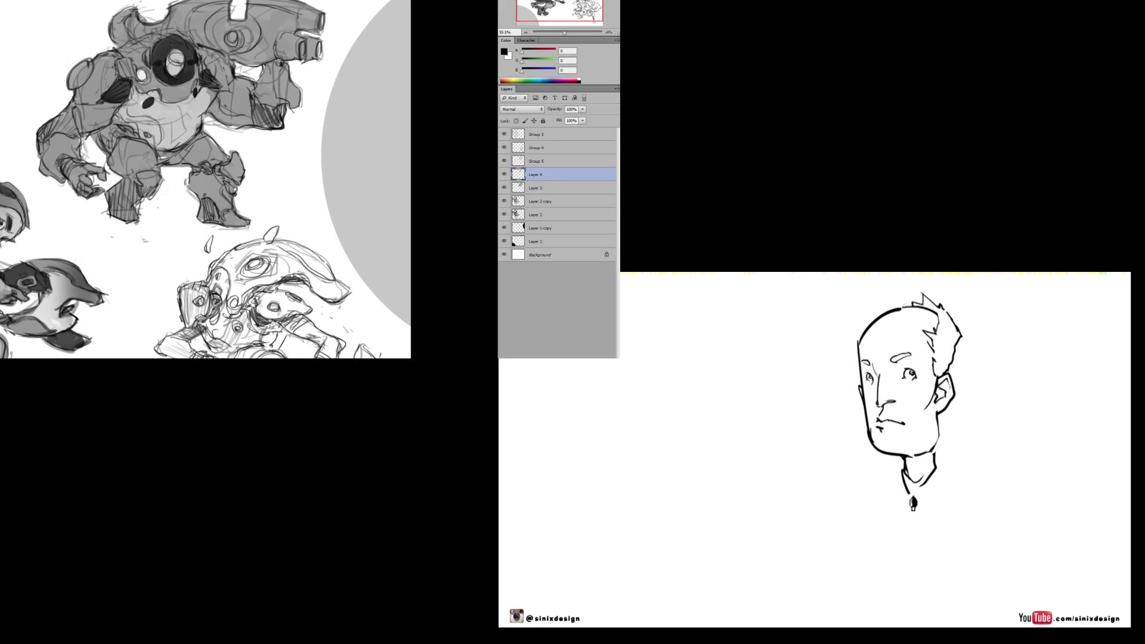
{"action": "mouse_move", "coordinate": [121, 114]}
{"action": "left_mouse_down"}
{"action": "mouse_move", "coordinate": [145, 120]}
{"action": "mouse_move", "coordinate": [158, 143]}
{"action": "mouse_move", "coordinate": [107, 168]}
{"action": "left_mouse_up"}
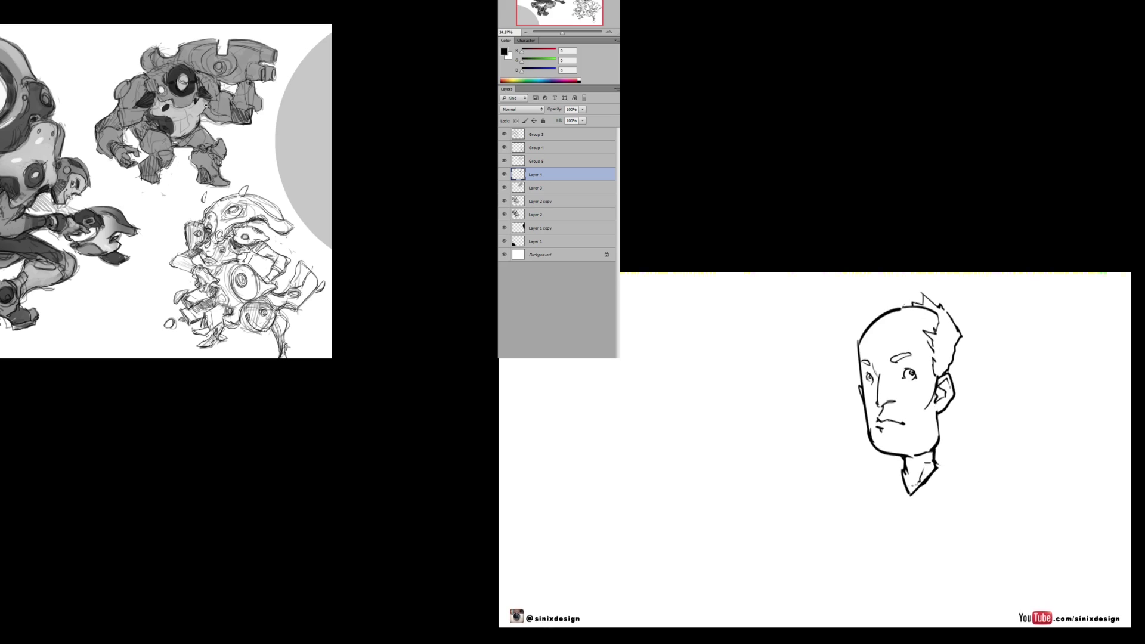
Add dark grey patches to the robot's forearm, knee and feet, and reset the foreground colour to black.
{"action": "scroll", "coordinate": [211, 127], "scroll_direction": "up", "scroll_amount": 3}
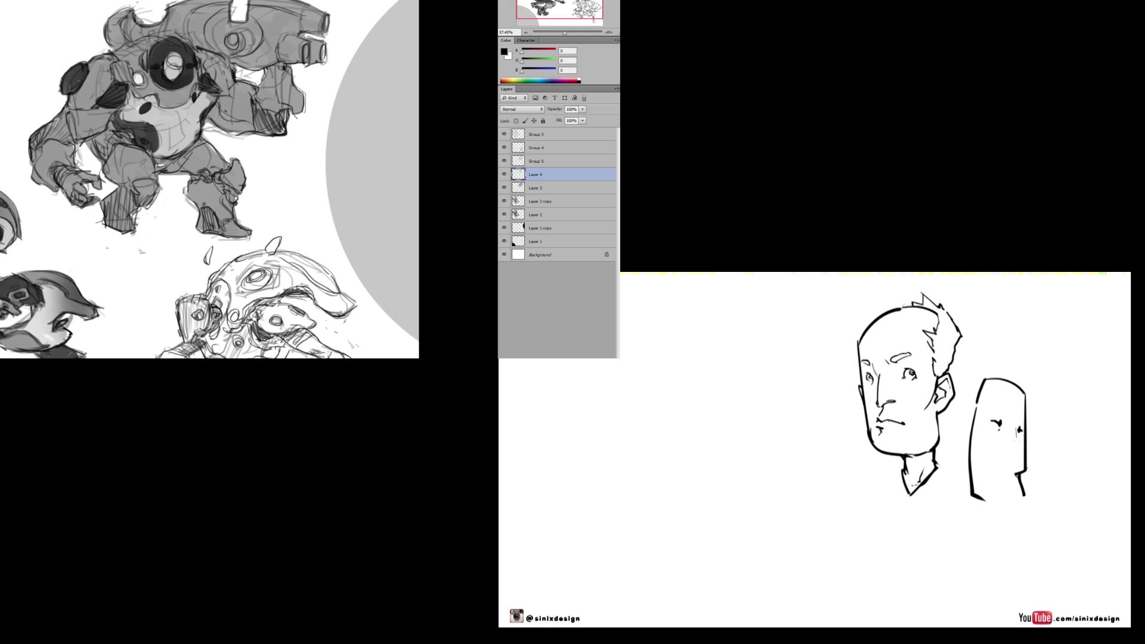
{"action": "left_click", "coordinate": [176, 116]}
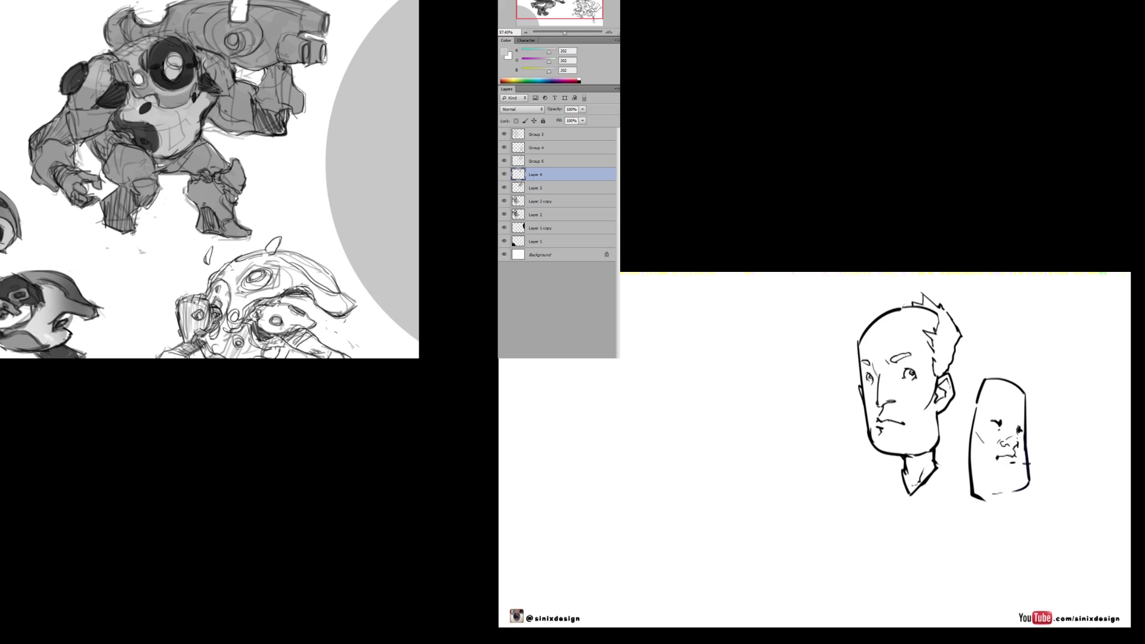
{"action": "scroll", "coordinate": [224, 89], "scroll_direction": "down", "scroll_amount": 2}
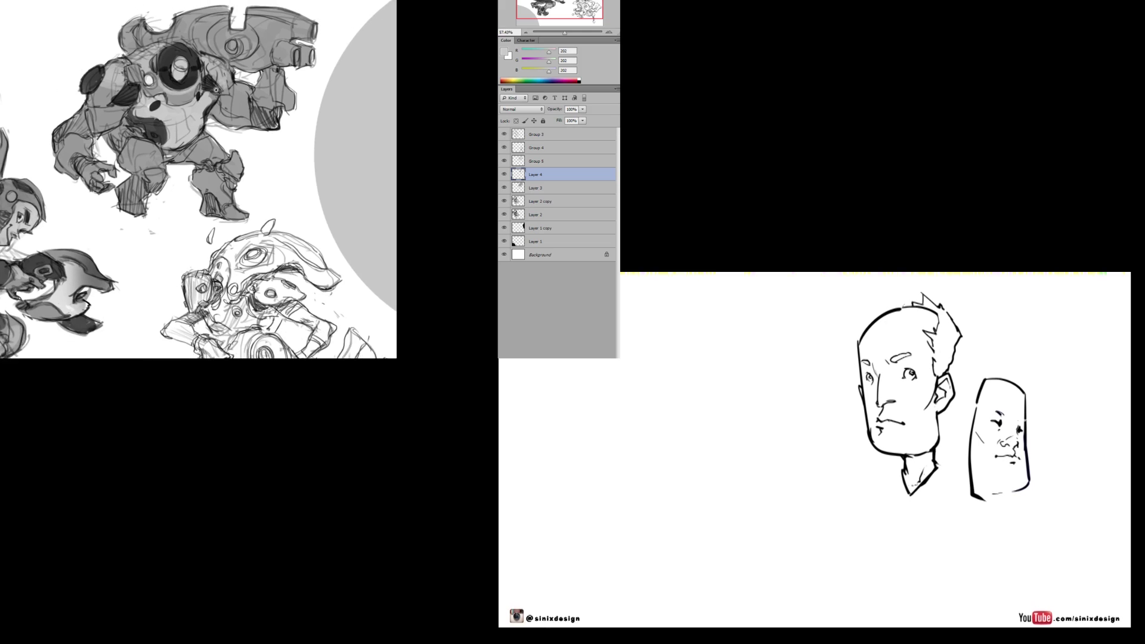
{"action": "left_click", "coordinate": [202, 94], "text": "alt"}
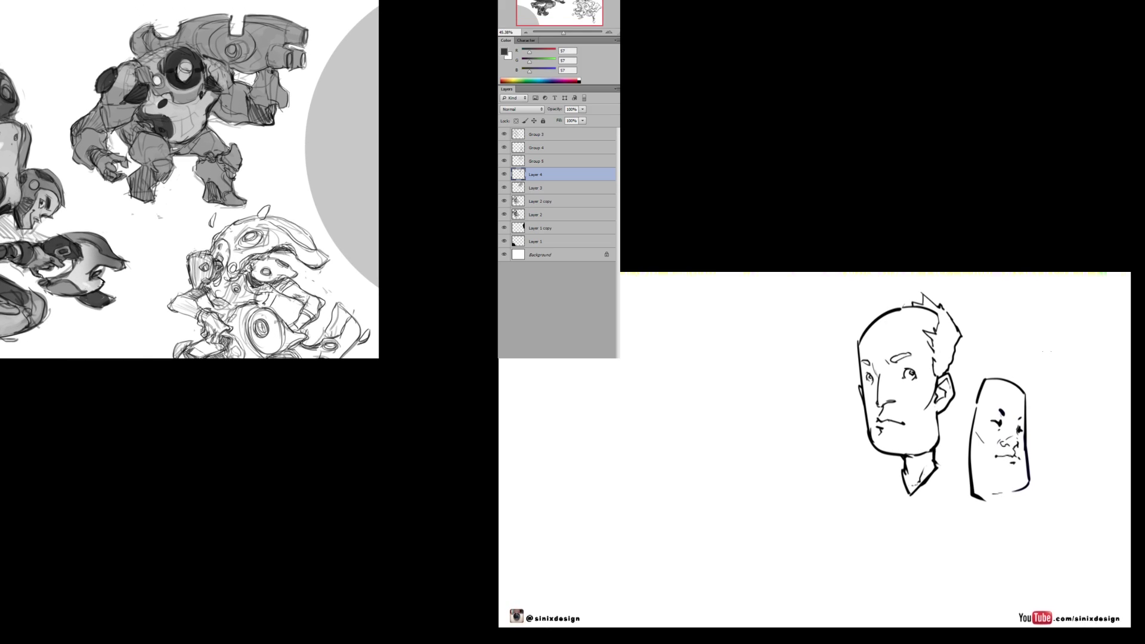
{"action": "key", "text": "d"}
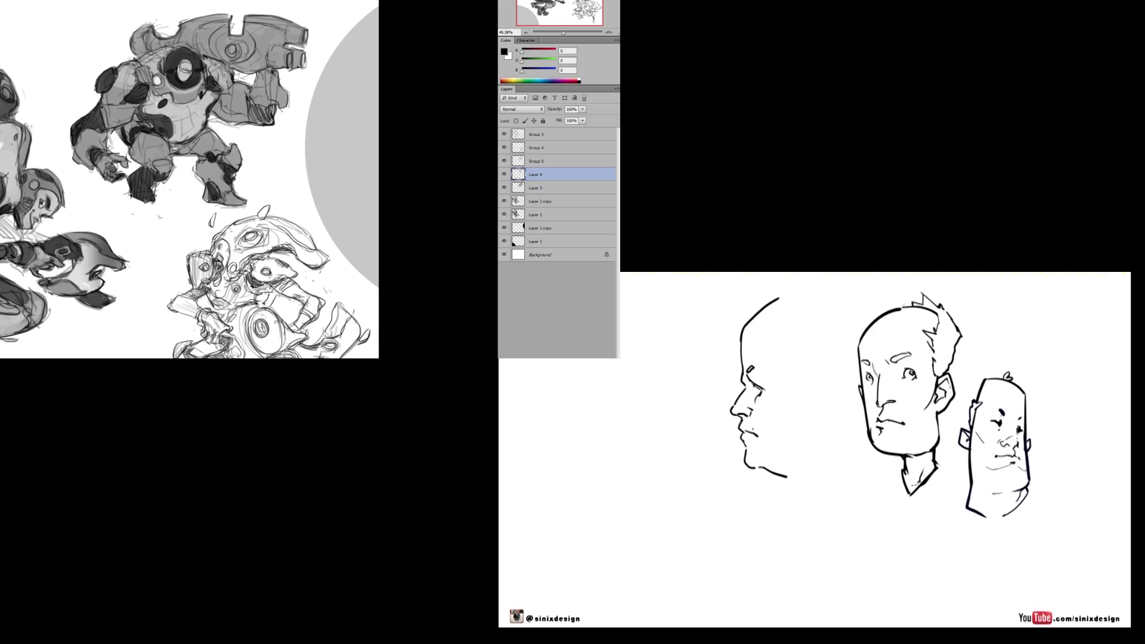
{"action": "key", "text": "ctrl+alt+g"}
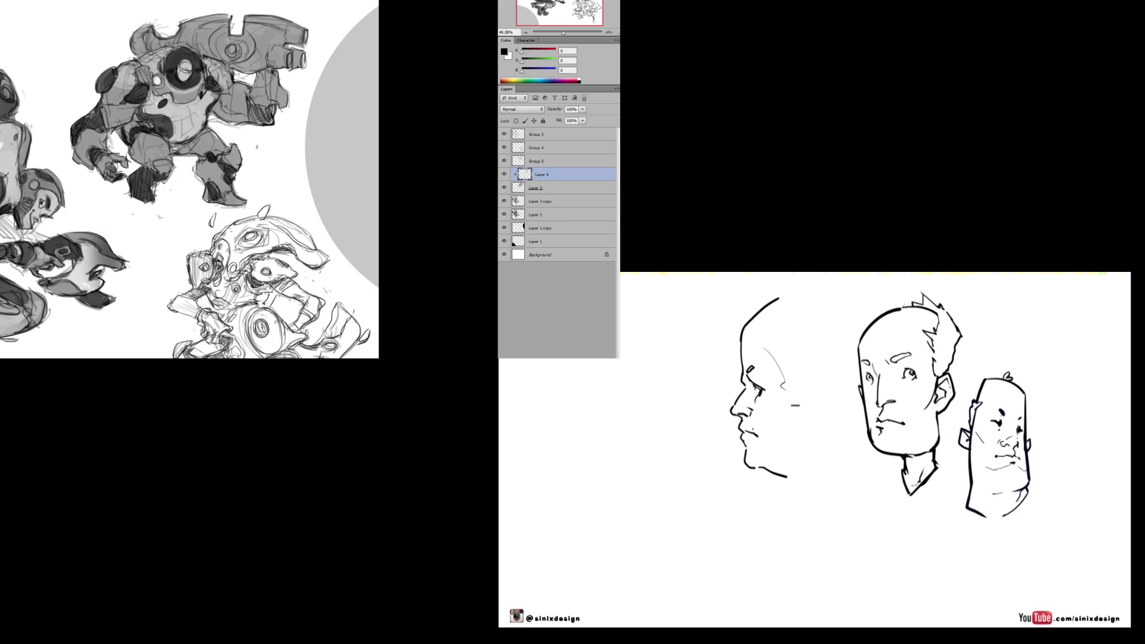
{"action": "left_click", "coordinate": [543, 183]}
{"action": "key", "text": "ctrl+z"}
Merge a duplicate of Layer 3 with the original and clip Layer 4 to the merged layer.
{"action": "left_click", "coordinate": [545, 188]}
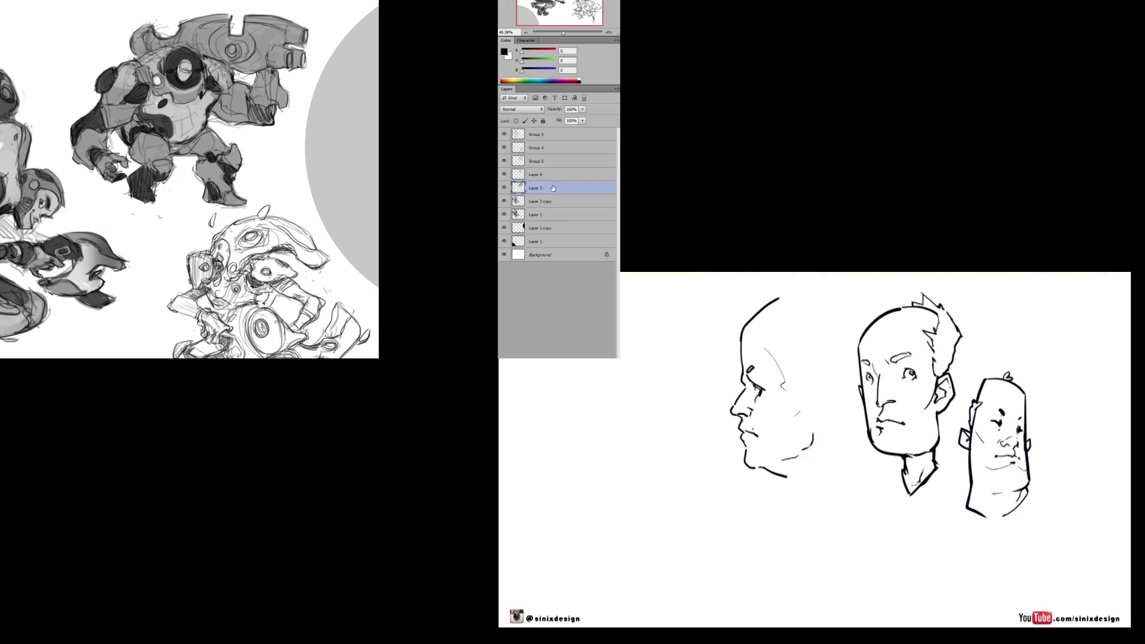
{"action": "left_click_drag", "start_coordinate": [553, 187], "coordinate": [553, 191]}
{"action": "left_click", "coordinate": [554, 189]}
{"action": "key", "text": "ctrl+e"}
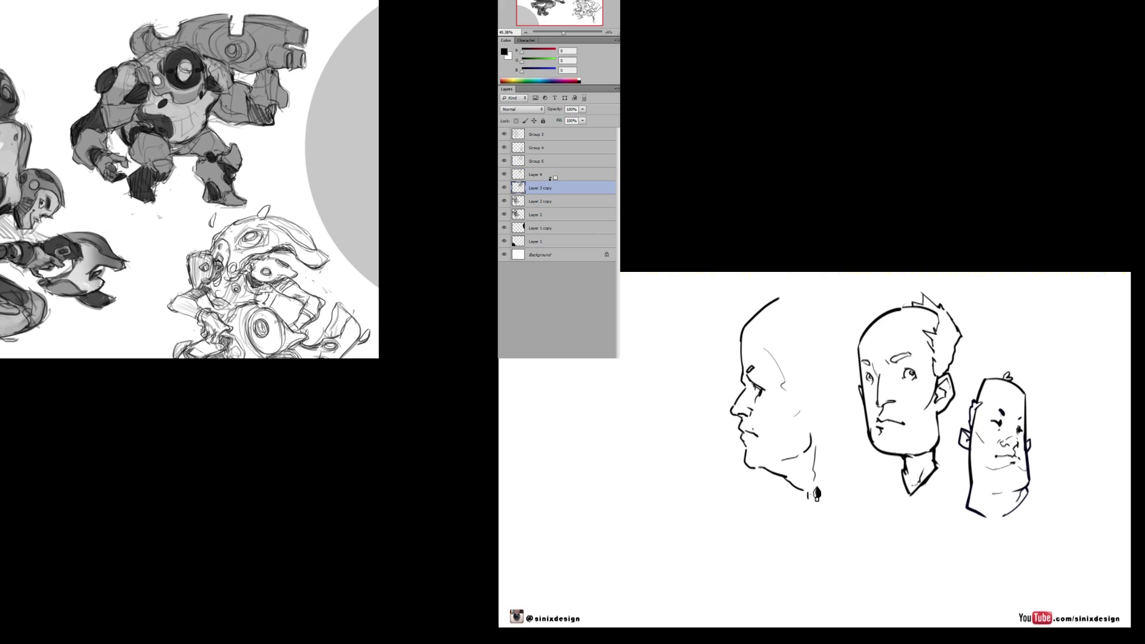
{"action": "left_click", "coordinate": [551, 180], "text": "alt"}
{"action": "left_click", "coordinate": [558, 175]}
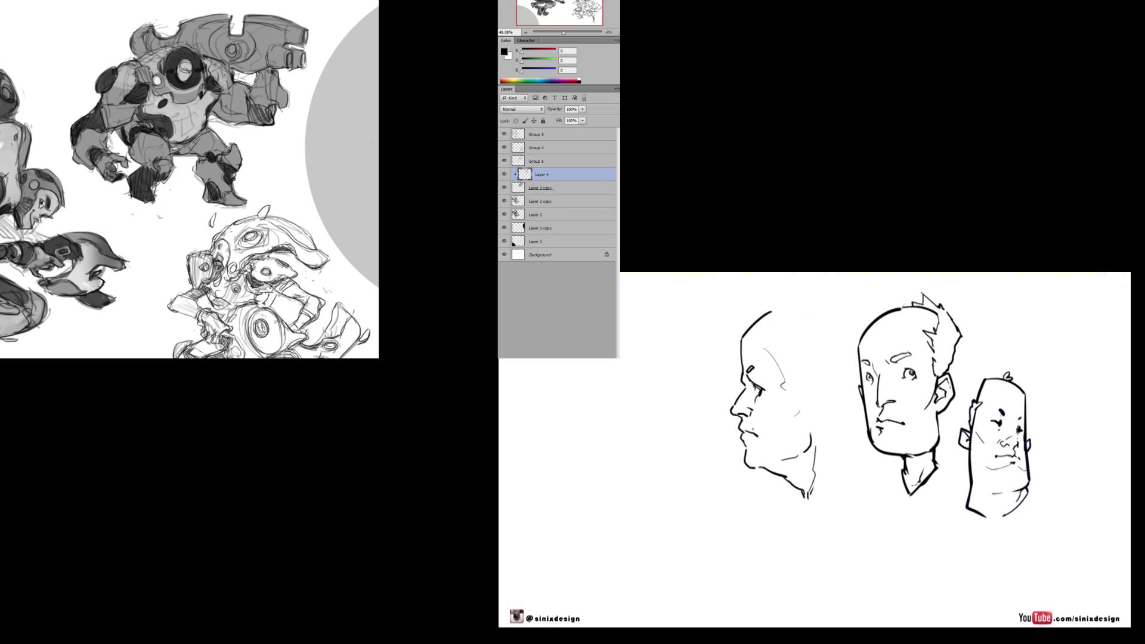
Lighten the small robot's belly and large eye with sampled white and light grey.
{"action": "left_click", "coordinate": [373, 140], "text": "alt"}
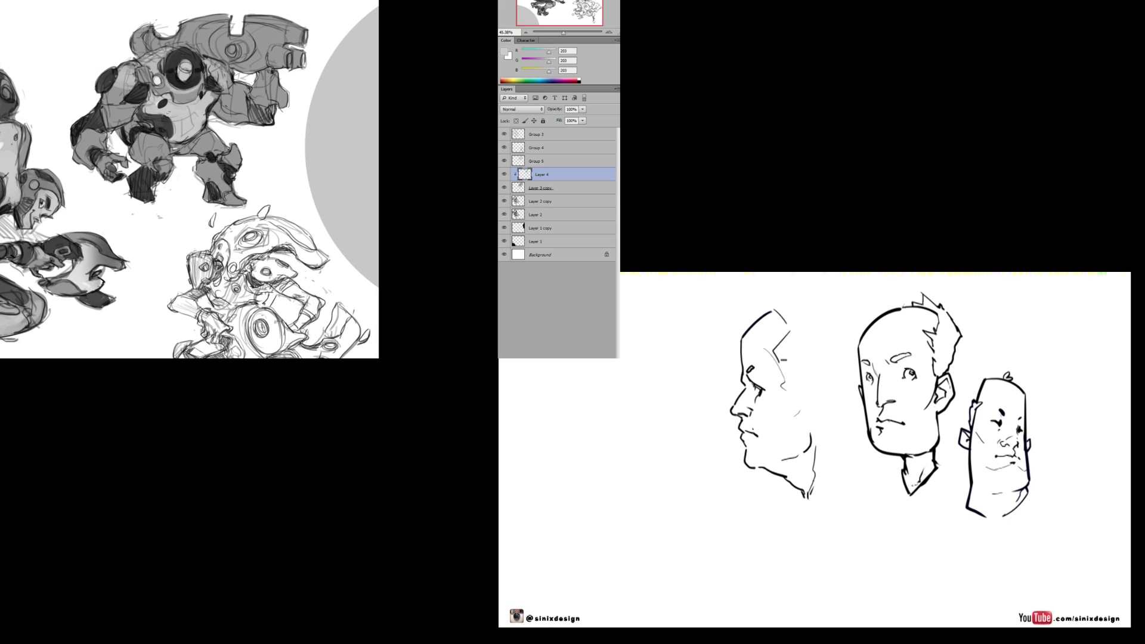
{"action": "left_click_drag", "start_coordinate": [157, 113], "coordinate": [169, 132]}
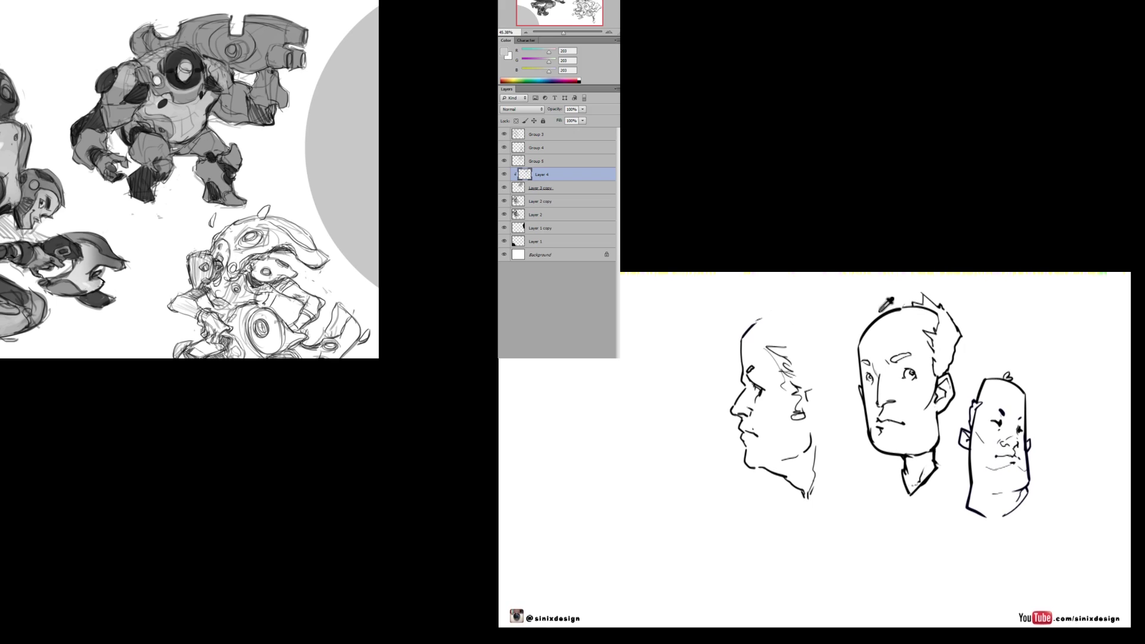
{"action": "scroll", "coordinate": [205, 117], "scroll_direction": "down", "scroll_amount": 2}
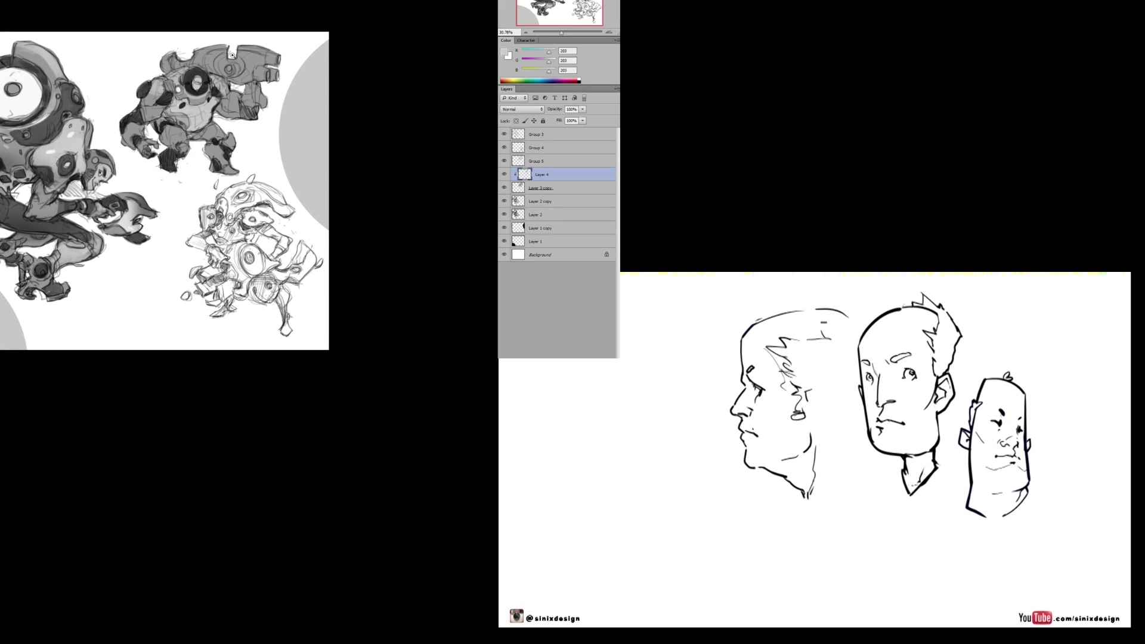
{"action": "scroll", "coordinate": [204, 117], "scroll_direction": "up", "scroll_amount": 2}
{"action": "left_click", "coordinate": [199, 135], "text": "alt"}
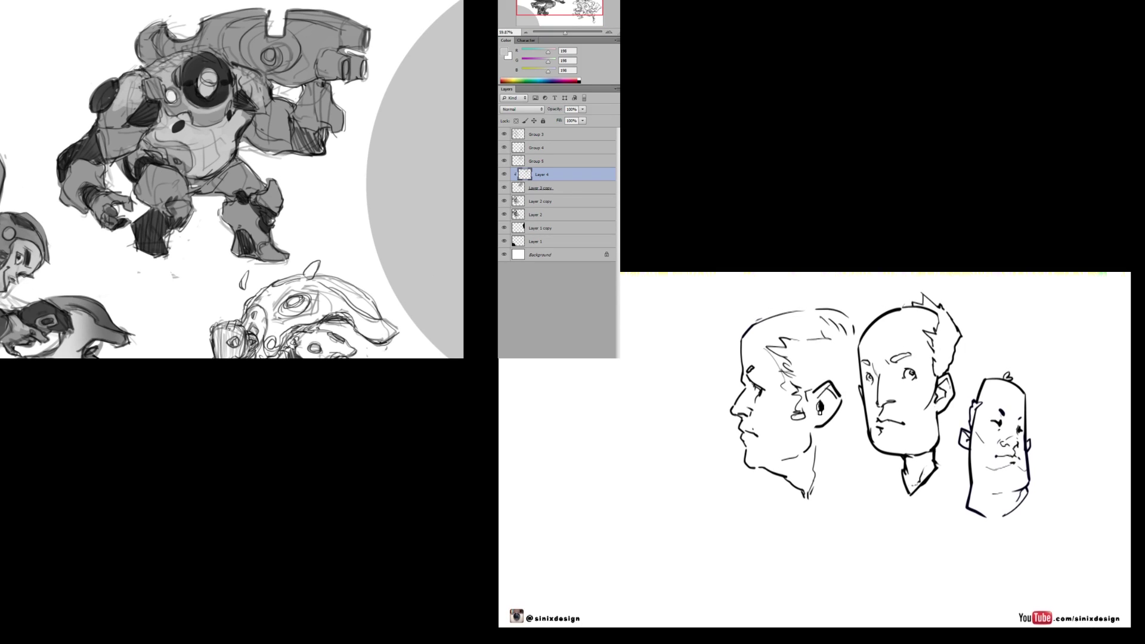
Paint a dark grey patch around the round port on the small robot's shoulder cannon.
{"action": "right_click", "coordinate": [255, 53]}
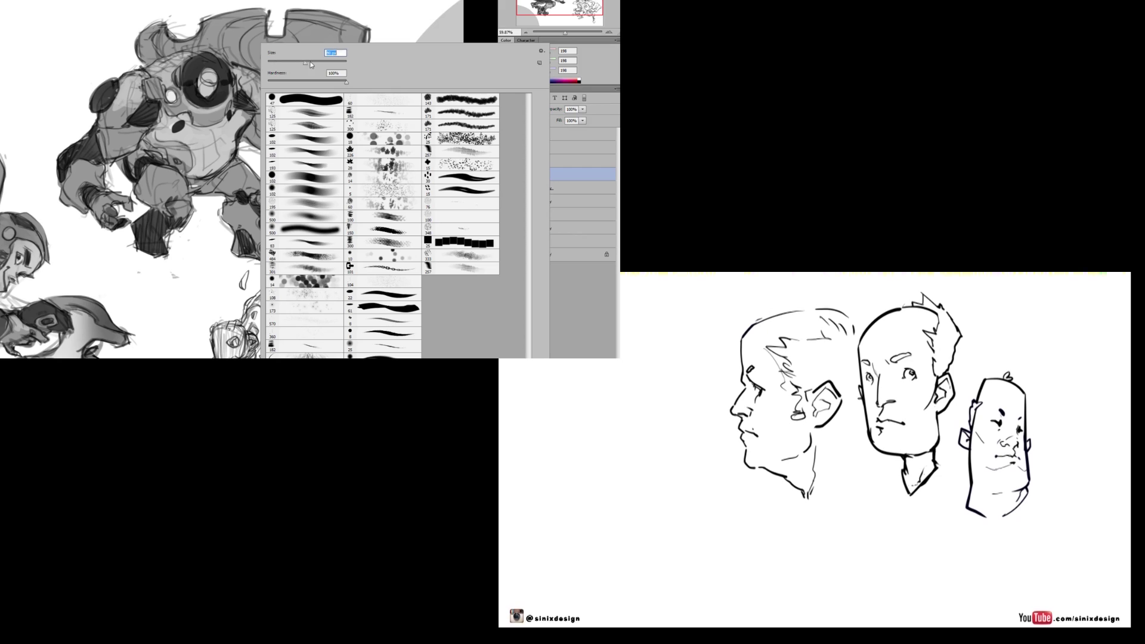
{"action": "left_click", "coordinate": [225, 67], "text": "alt"}
{"action": "mouse_move", "coordinate": [250, 54]}
{"action": "left_mouse_down"}
{"action": "mouse_move", "coordinate": [248, 31]}
{"action": "mouse_move", "coordinate": [279, 41]}
{"action": "mouse_move", "coordinate": [275, 62]}
{"action": "mouse_move", "coordinate": [266, 33]}
{"action": "mouse_move", "coordinate": [252, 28]}
{"action": "mouse_move", "coordinate": [258, 65]}
{"action": "mouse_move", "coordinate": [366, 87]}
{"action": "mouse_move", "coordinate": [367, 101]}
{"action": "left_mouse_up"}
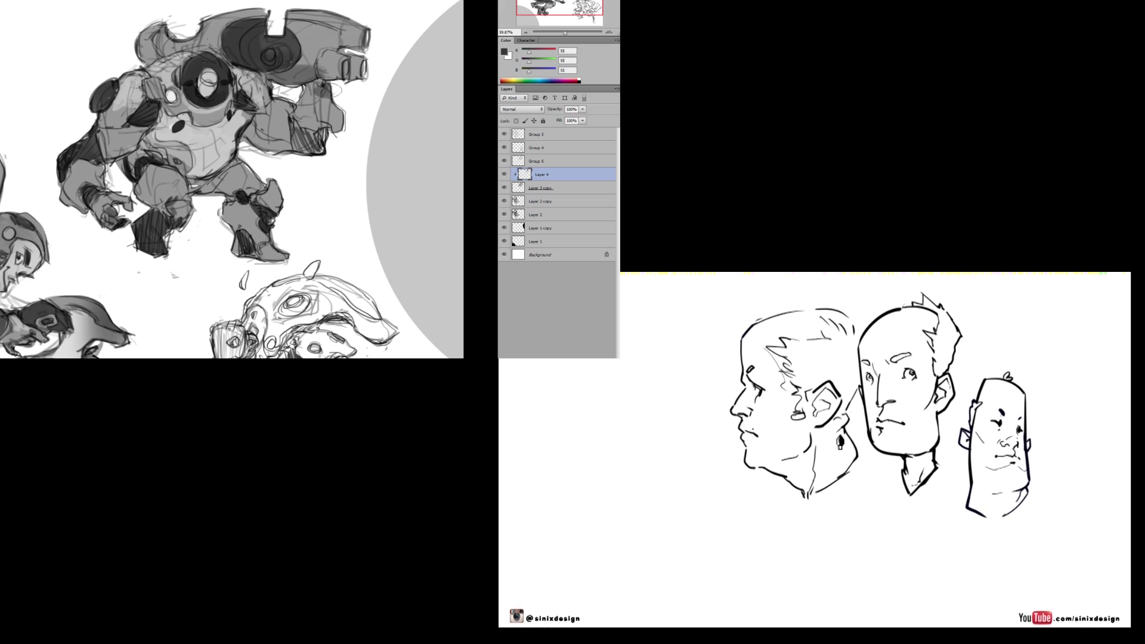
{"action": "mouse_move", "coordinate": [301, 83]}
{"action": "left_mouse_down"}
{"action": "mouse_move", "coordinate": [346, 96]}
{"action": "mouse_move", "coordinate": [182, 127]}
{"action": "left_mouse_up"}
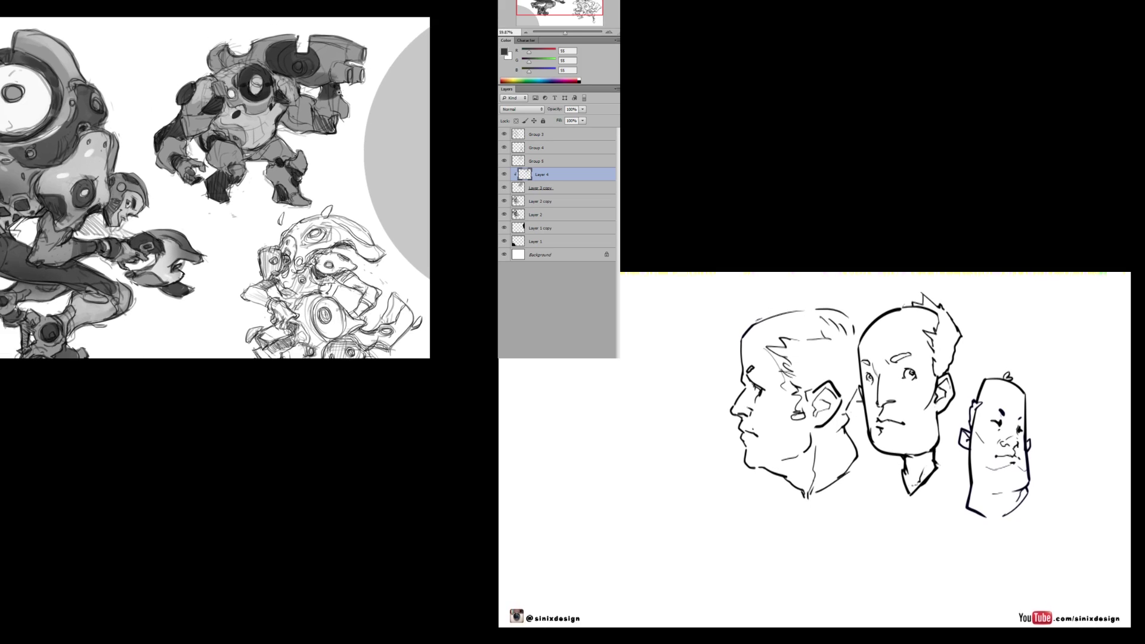
Flip the canvas horizontally and try a stroke across the small robot's cannon and torso.
{"action": "key", "text": "ctrl+shift+h"}
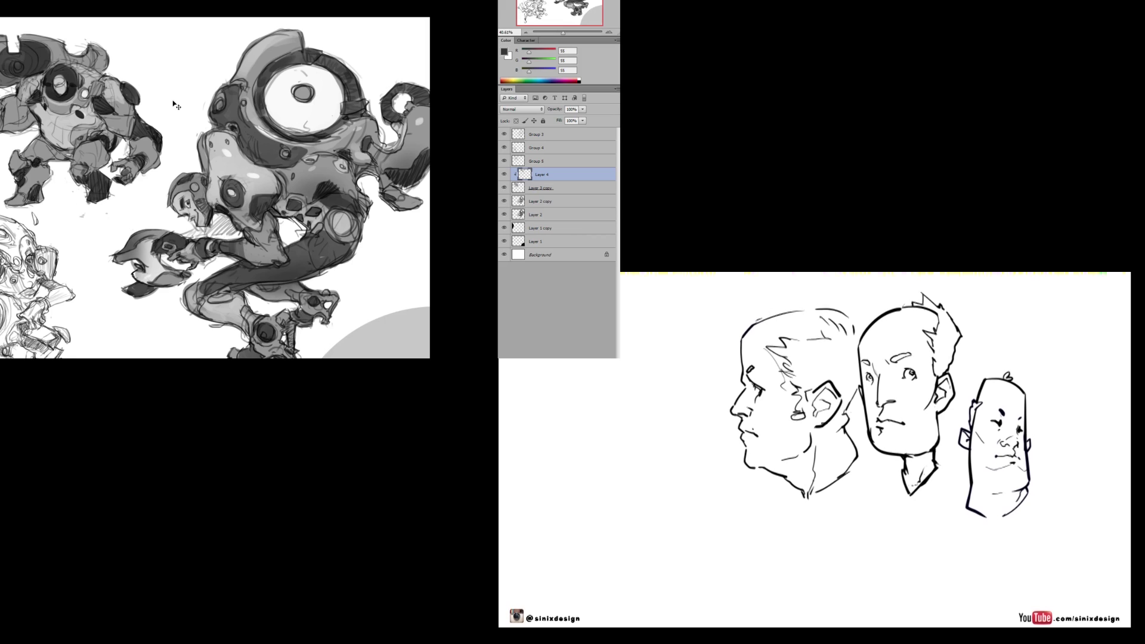
{"action": "left_click_drag", "start_coordinate": [62, 101], "coordinate": [128, 96]}
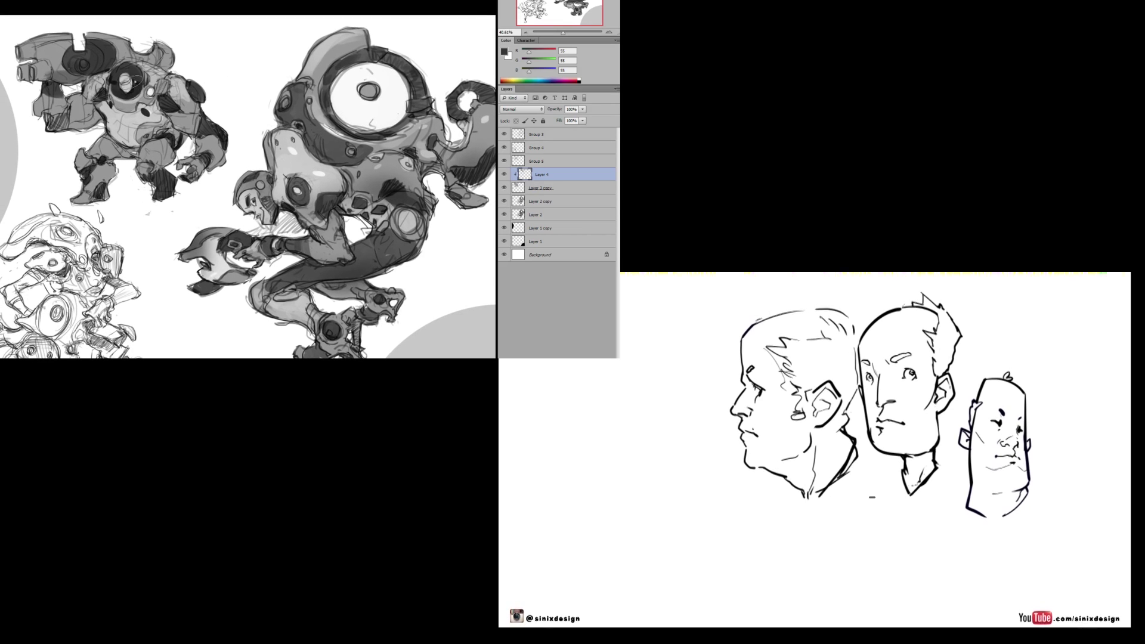
{"action": "right_click", "coordinate": [131, 94]}
{"action": "left_click", "coordinate": [64, 115]}
{"action": "mouse_move", "coordinate": [66, 113]}
{"action": "left_mouse_down"}
{"action": "mouse_move", "coordinate": [48, 133]}
{"action": "mouse_move", "coordinate": [75, 127]}
{"action": "mouse_move", "coordinate": [88, 102]}
{"action": "mouse_move", "coordinate": [94, 122]}
{"action": "mouse_move", "coordinate": [92, 109]}
{"action": "mouse_move", "coordinate": [72, 132]}
{"action": "mouse_move", "coordinate": [104, 116]}
{"action": "mouse_move", "coordinate": [179, 113]}
{"action": "mouse_move", "coordinate": [199, 134]}
{"action": "mouse_move", "coordinate": [164, 126]}
{"action": "left_mouse_up"}
{"action": "key", "text": "ctrl+z"}
Shade the band below the small robot's eye in sampled mid grey.
{"action": "right_click", "coordinate": [128, 97]}
{"action": "double_click", "coordinate": [185, 173]}
{"action": "key", "text": "ctrl+z"}
{"action": "left_click", "coordinate": [192, 122], "text": "alt"}
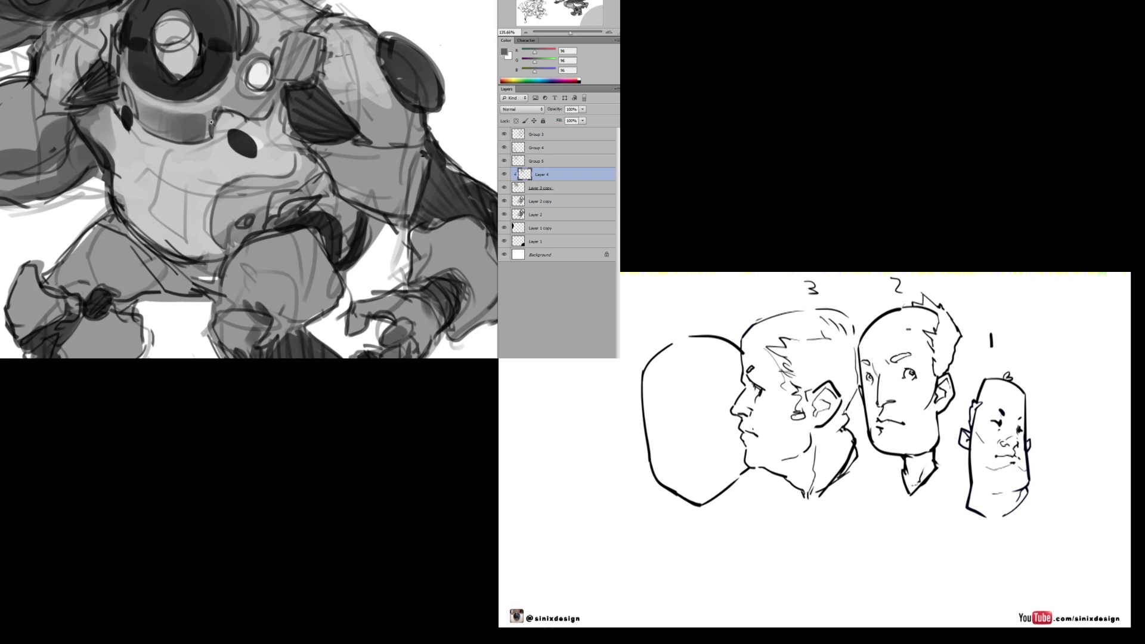
{"action": "key", "text": "ctrl+0"}
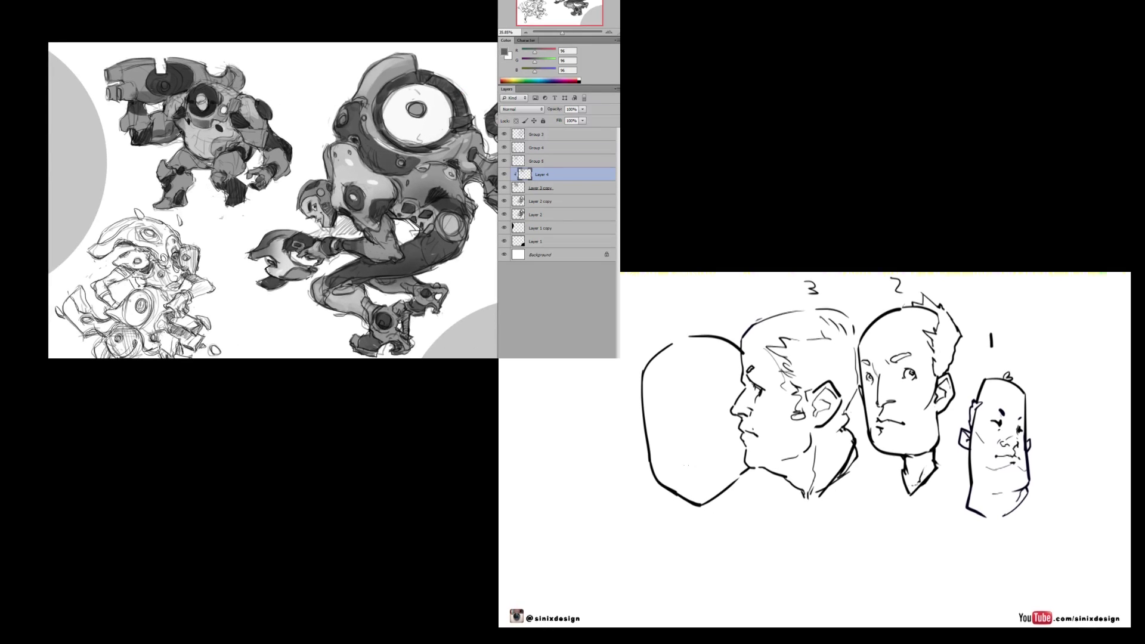
Sketch lips, a nose, eyes and short brows inside the blank leftmost head on the second canvas.
{"action": "mouse_move", "coordinate": [680, 468]}
{"action": "left_mouse_down"}
{"action": "mouse_move", "coordinate": [712, 467]}
{"action": "mouse_move", "coordinate": [690, 445]}
{"action": "left_mouse_up"}
{"action": "key", "text": "ctrl+z"}
{"action": "left_click_drag", "start_coordinate": [695, 442], "coordinate": [701, 440]}
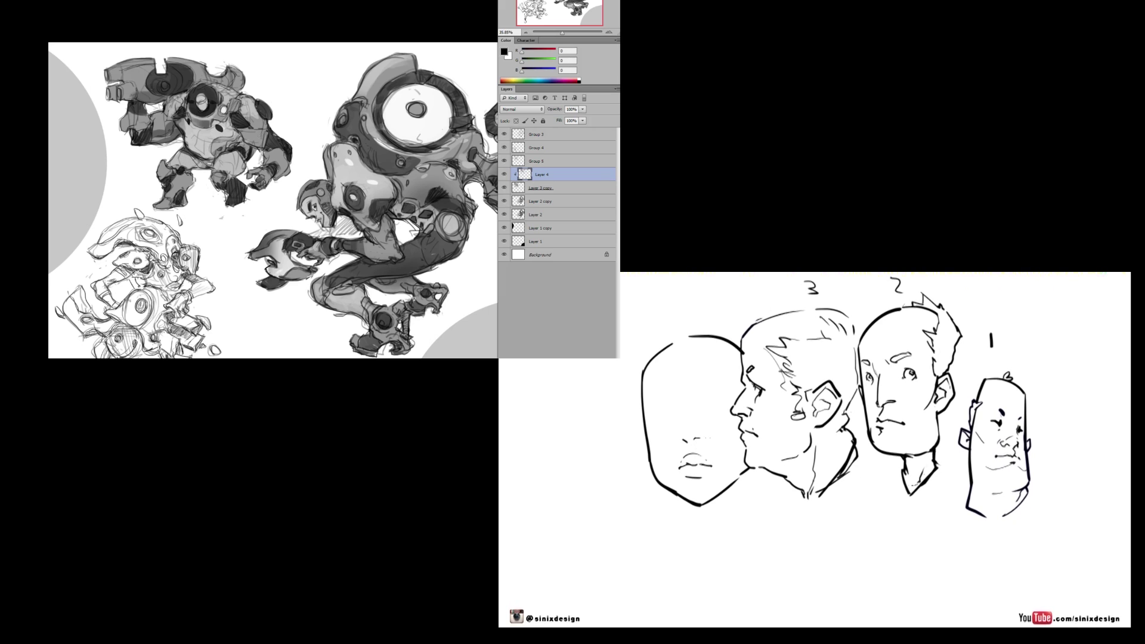
{"action": "left_click_drag", "start_coordinate": [659, 422], "coordinate": [726, 402]}
{"action": "key", "text": "ctrl+z"}
{"action": "mouse_move", "coordinate": [708, 415]}
{"action": "left_mouse_down"}
{"action": "mouse_move", "coordinate": [731, 406]}
{"action": "mouse_move", "coordinate": [720, 419]}
{"action": "left_mouse_up"}
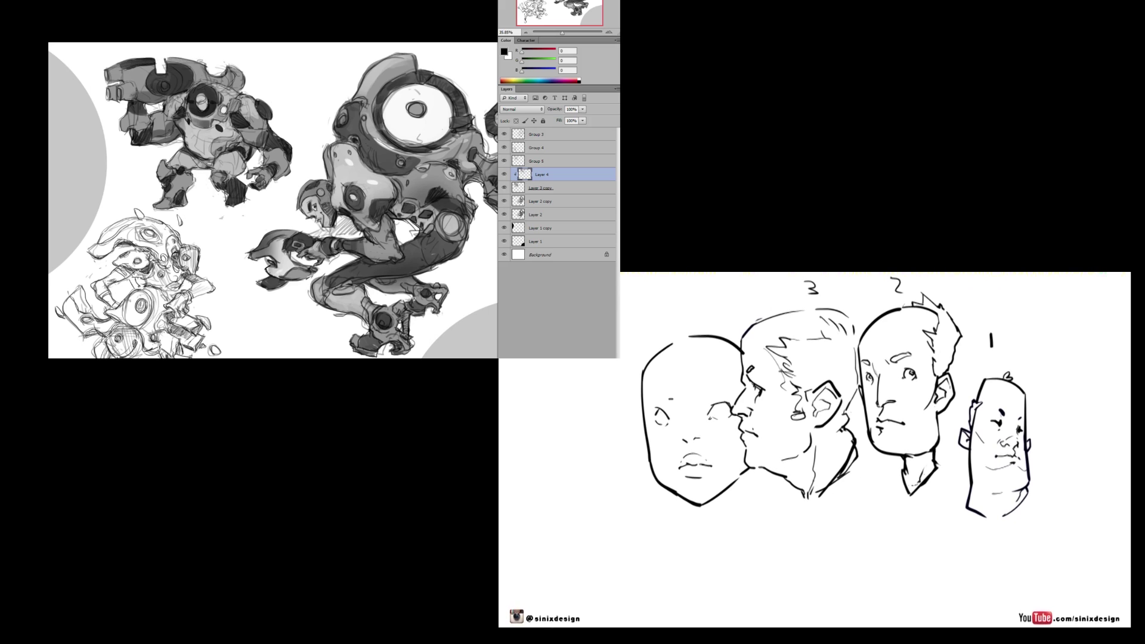
{"action": "left_click_drag", "start_coordinate": [658, 399], "coordinate": [664, 393]}
Redraw the leftmost head's jaw with a rounder contour and add a neck beneath the chin.
{"action": "mouse_move", "coordinate": [652, 454]}
{"action": "left_mouse_down"}
{"action": "mouse_move", "coordinate": [670, 502]}
{"action": "mouse_move", "coordinate": [641, 439]}
{"action": "mouse_move", "coordinate": [662, 431]}
{"action": "mouse_move", "coordinate": [673, 491]}
{"action": "left_mouse_up"}
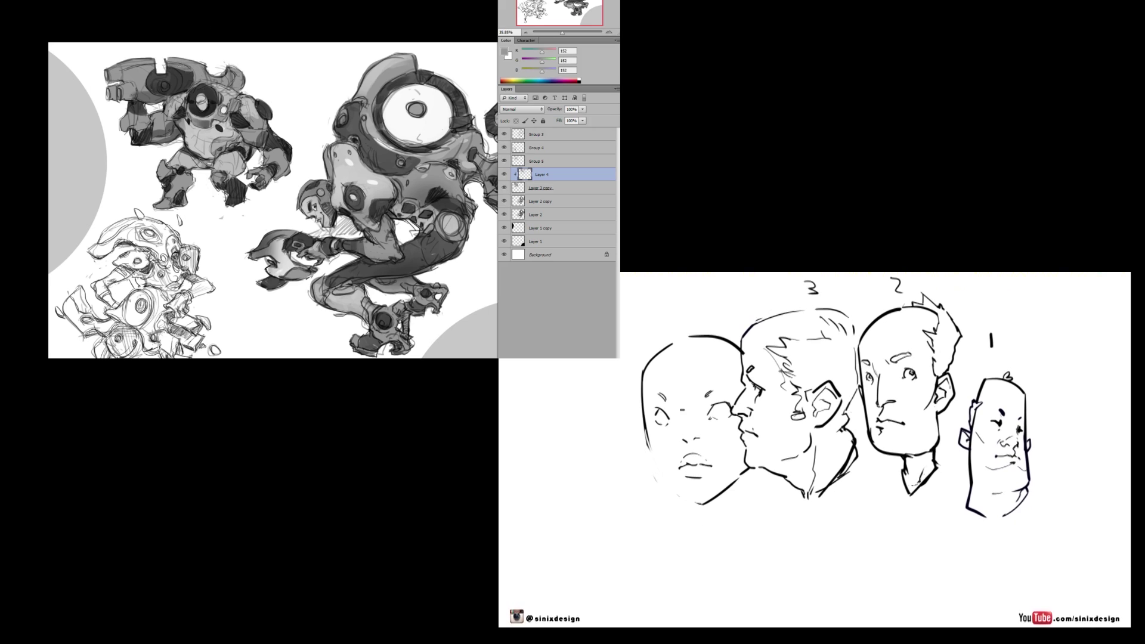
{"action": "left_click_drag", "start_coordinate": [647, 437], "coordinate": [694, 498]}
{"action": "left_click_drag", "start_coordinate": [692, 498], "coordinate": [708, 500]}
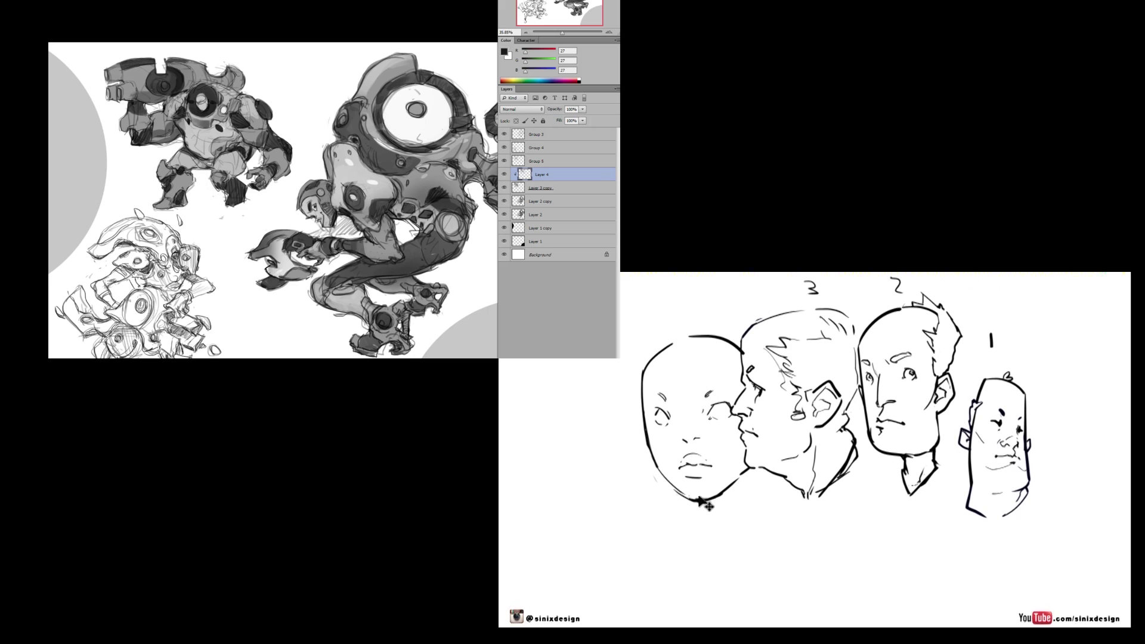
{"action": "left_click_drag", "start_coordinate": [684, 496], "coordinate": [704, 533]}
{"action": "left_click_drag", "start_coordinate": [729, 496], "coordinate": [726, 529]}
{"action": "left_click_drag", "start_coordinate": [739, 482], "coordinate": [739, 495]}
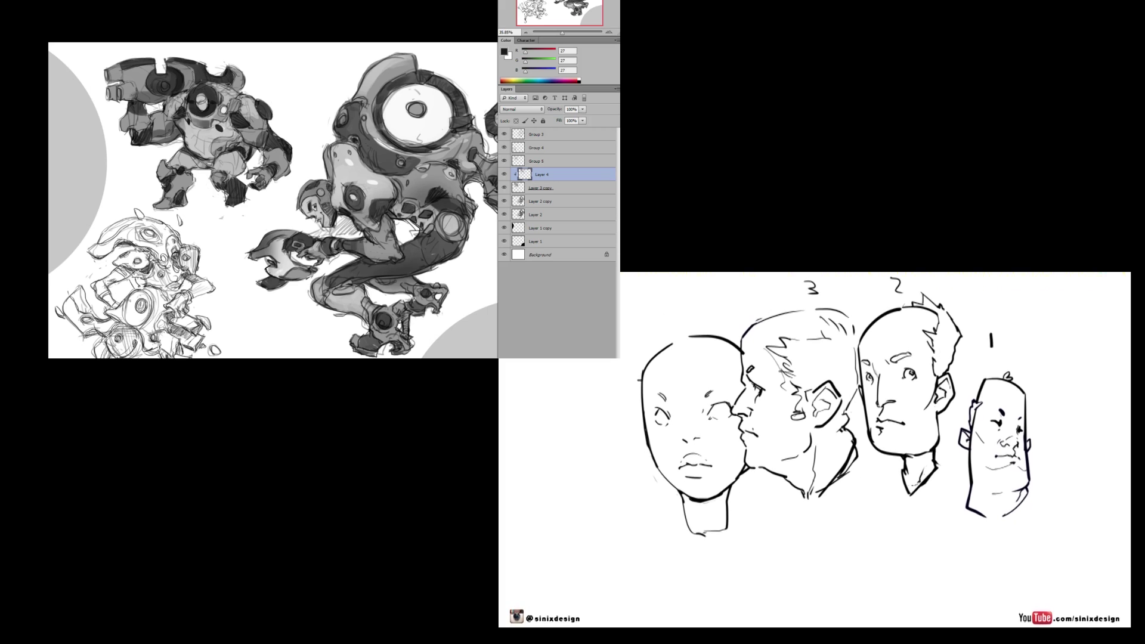
Add irises to the eyes and an ear to the side of the leftmost head.
{"action": "left_click_drag", "start_coordinate": [660, 413], "coordinate": [721, 414]}
{"action": "mouse_move", "coordinate": [646, 420]}
{"action": "left_mouse_down"}
{"action": "mouse_move", "coordinate": [656, 460]}
{"action": "mouse_move", "coordinate": [647, 434]}
{"action": "left_mouse_up"}
{"action": "key", "text": "ctrl+z"}
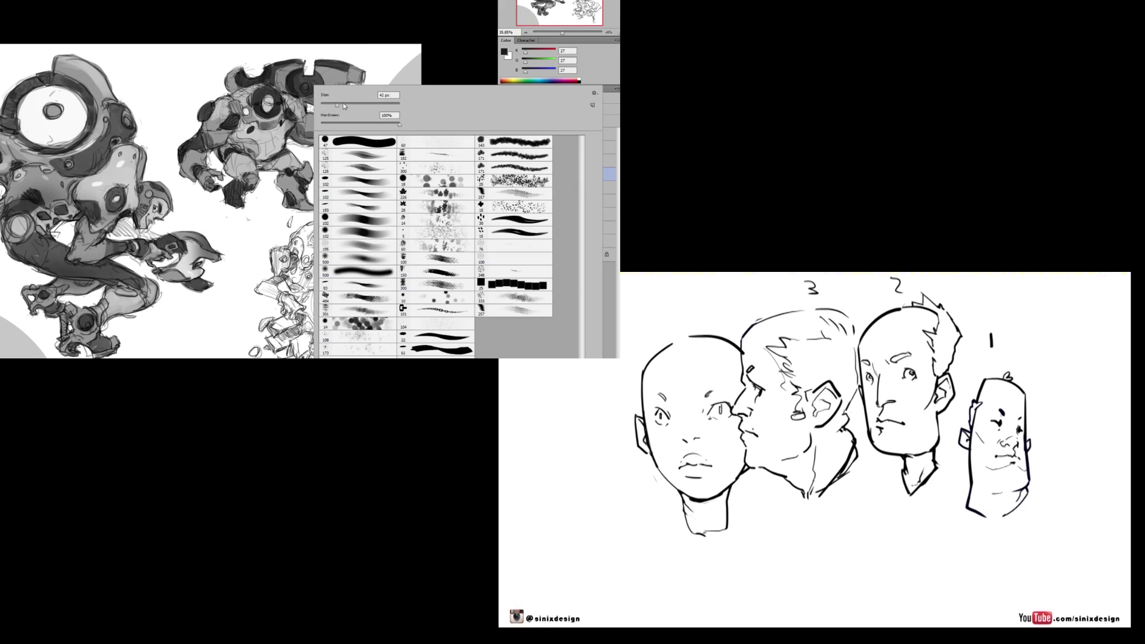
Erase the leftmost head's skull line and draw swept, pointed bangs across its forehead.
{"action": "left_click_drag", "start_coordinate": [343, 104], "coordinate": [365, 105]}
{"action": "left_click", "coordinate": [298, 75]}
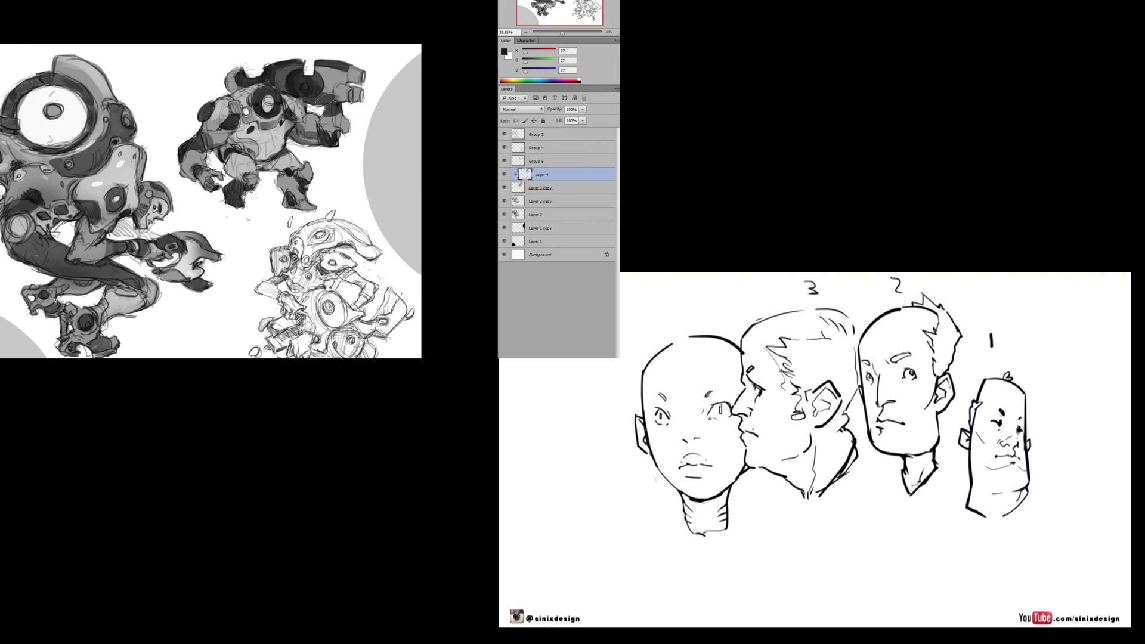
{"action": "left_click_drag", "start_coordinate": [689, 336], "coordinate": [744, 355]}
{"action": "mouse_move", "coordinate": [673, 360]}
{"action": "left_mouse_down"}
{"action": "mouse_move", "coordinate": [644, 398]}
{"action": "mouse_move", "coordinate": [691, 412]}
{"action": "left_mouse_up"}
{"action": "right_click", "coordinate": [328, 93]}
{"action": "left_click_drag", "start_coordinate": [715, 360], "coordinate": [729, 393]}
{"action": "left_click", "coordinate": [373, 22]}
{"action": "key", "text": "ctrl+alt+z"}
{"action": "key", "text": "ctrl+alt+z"}
{"action": "key", "text": "ctrl+alt+z"}
{"action": "left_click_drag", "start_coordinate": [649, 348], "coordinate": [696, 411]}
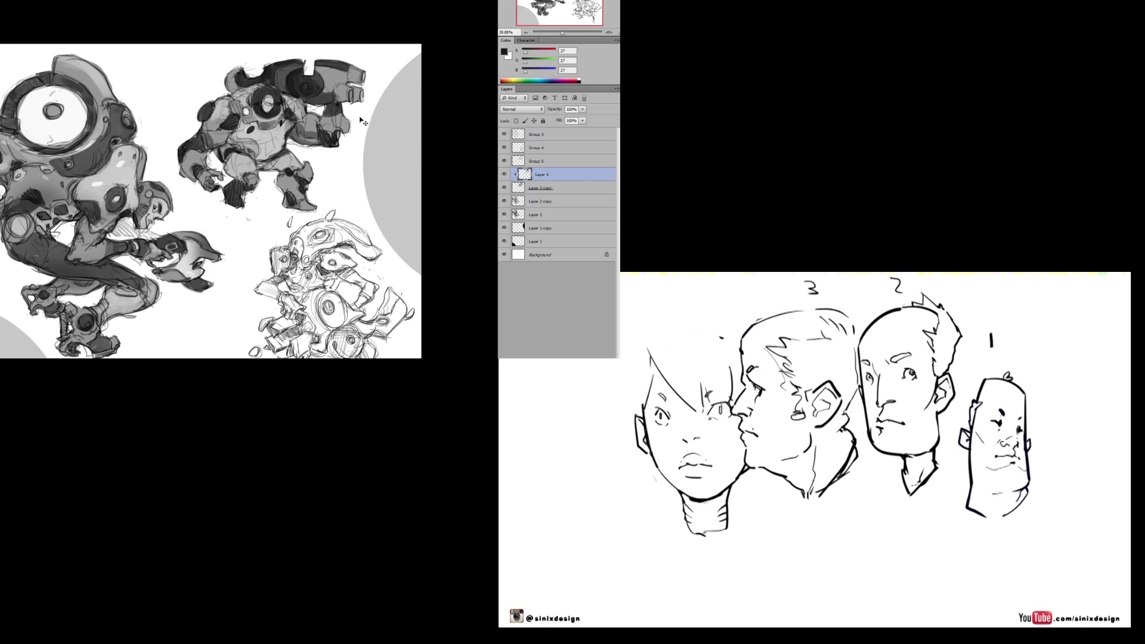
Choose a round brush for the robot and draw jagged outer hair down the leftmost head's side.
{"action": "right_click", "coordinate": [281, 70]}
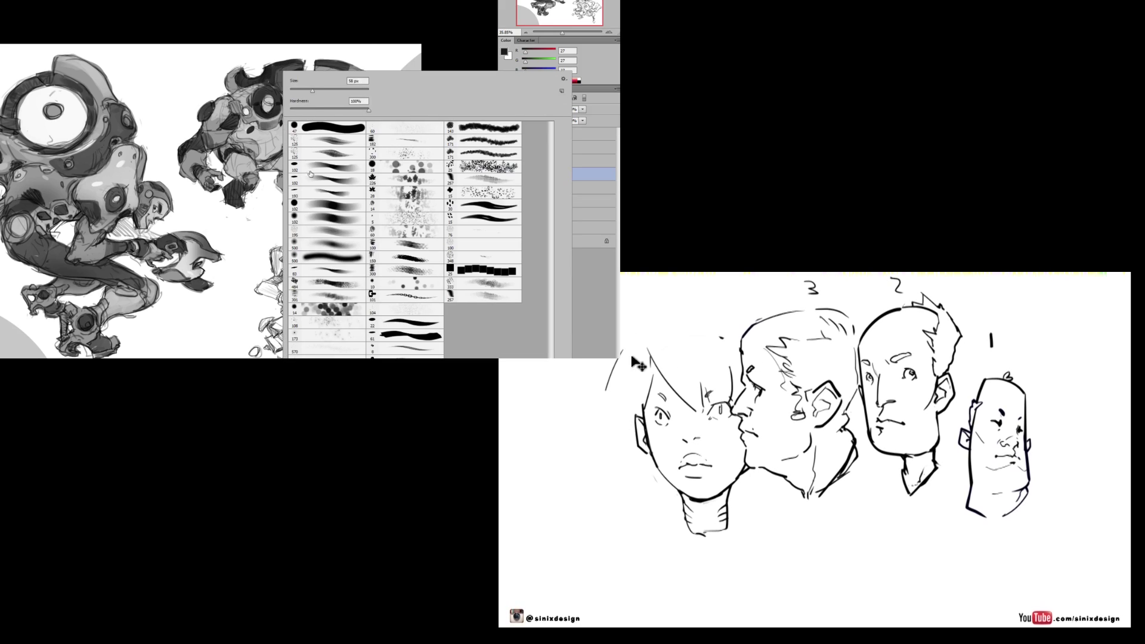
{"action": "left_click", "coordinate": [327, 205]}
{"action": "left_click_drag", "start_coordinate": [646, 324], "coordinate": [624, 359]}
{"action": "left_click_drag", "start_coordinate": [320, 91], "coordinate": [310, 93]}
{"action": "left_click_drag", "start_coordinate": [620, 392], "coordinate": [632, 421]}
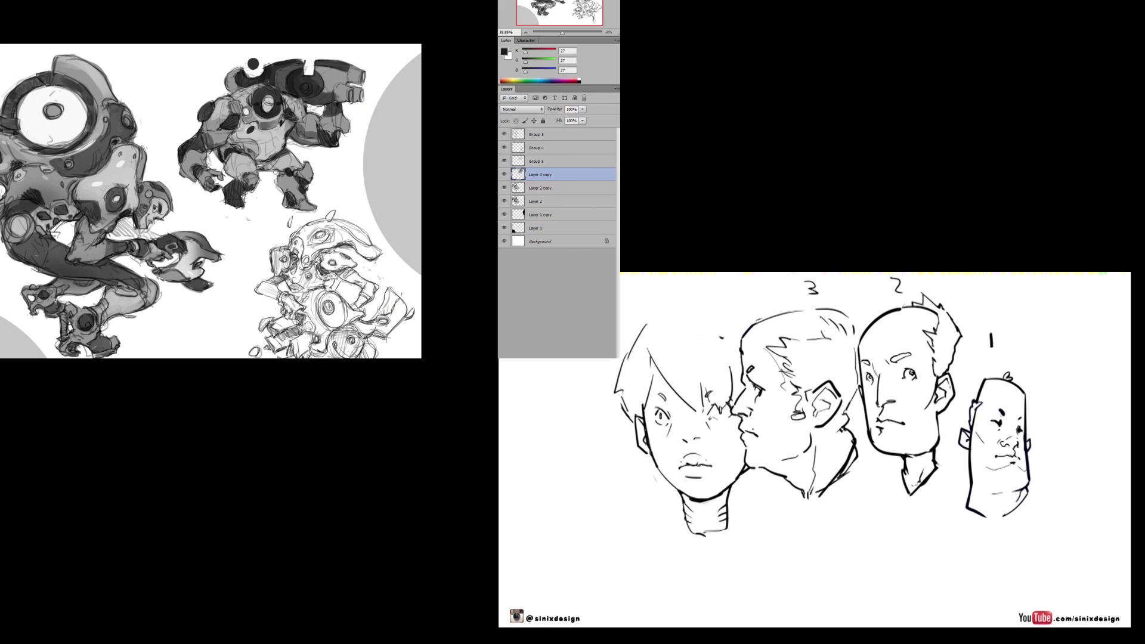
Add a white detail inside the dark ball above the small robot's shoulder.
{"action": "left_click", "coordinate": [187, 128]}
{"action": "key", "text": "x"}
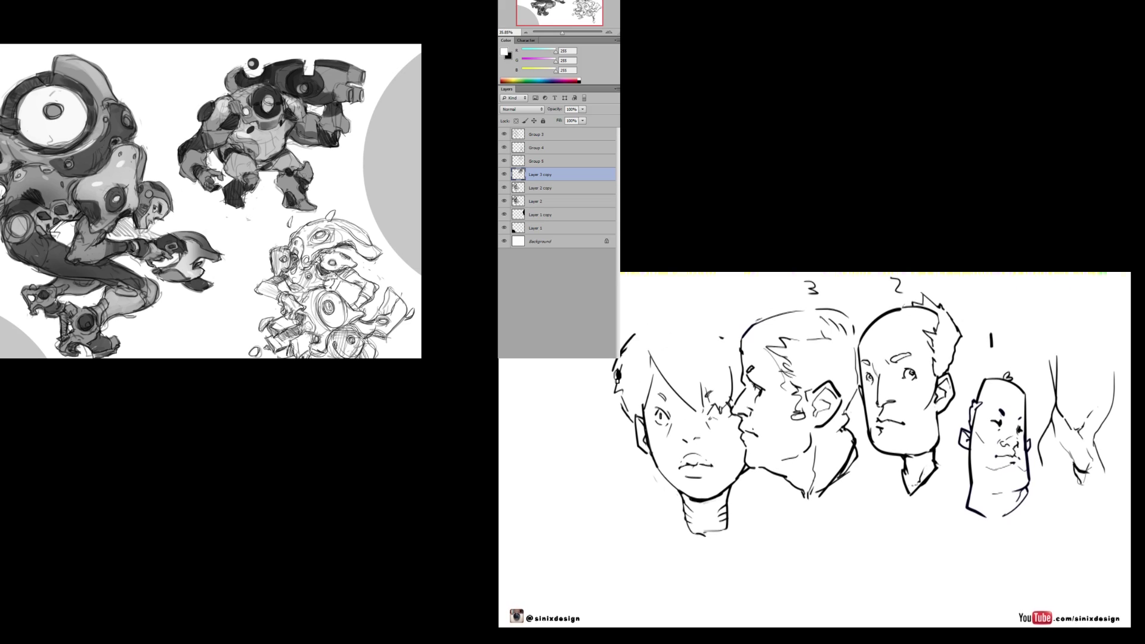
{"action": "key", "text": "x"}
Lock the transparent pixels of Layer 3 copy and darken the small robot's lower legs.
{"action": "right_click", "coordinate": [308, 88]}
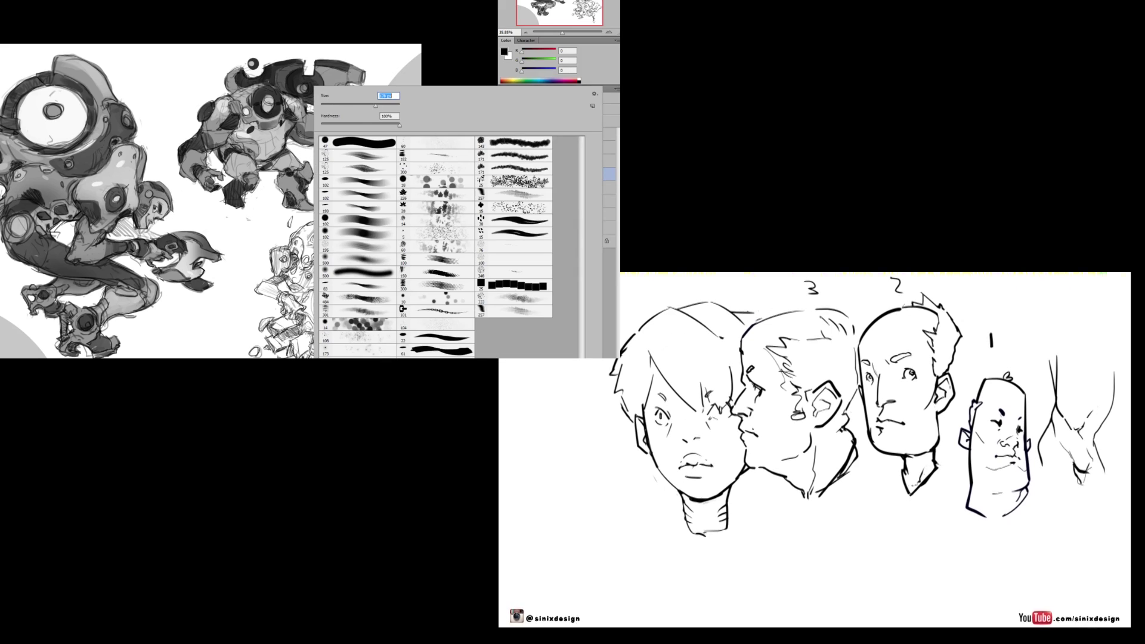
{"action": "mouse_move", "coordinate": [289, 181]}
{"action": "left_mouse_down"}
{"action": "mouse_move", "coordinate": [292, 214]}
{"action": "mouse_move", "coordinate": [263, 230]}
{"action": "mouse_move", "coordinate": [314, 202]}
{"action": "mouse_move", "coordinate": [291, 211]}
{"action": "left_mouse_up"}
{"action": "key", "text": "ctrl+z"}
{"action": "left_click", "coordinate": [516, 121]}
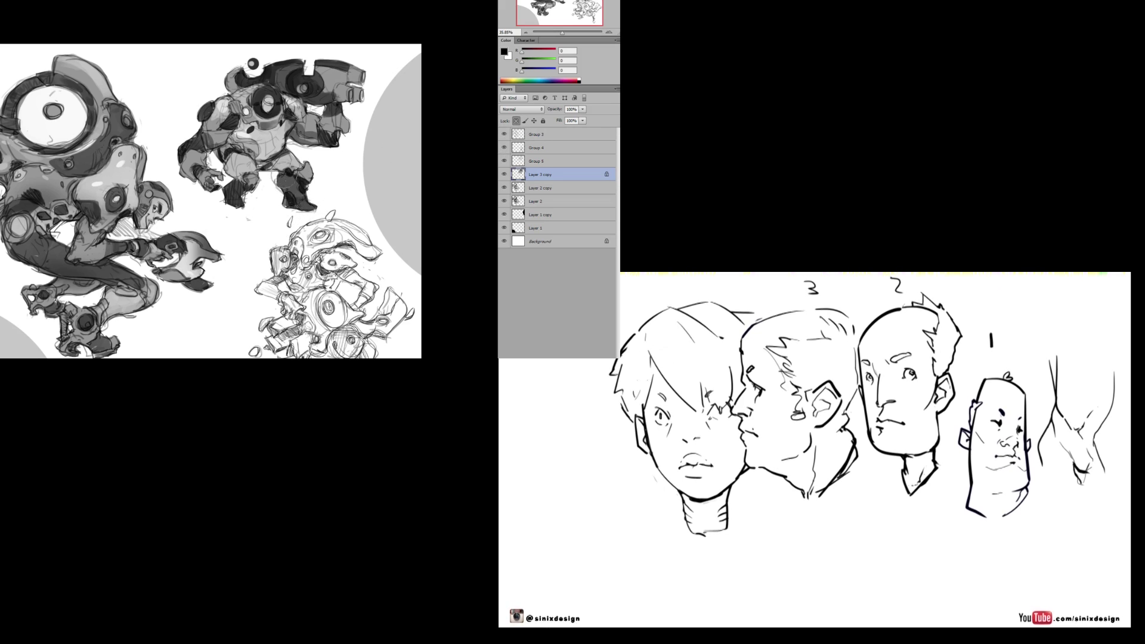
Darken the small robot's forearms with sampled dark grey and reset the foreground colour to black.
{"action": "mouse_move", "coordinate": [279, 102]}
{"action": "left_mouse_down"}
{"action": "mouse_move", "coordinate": [267, 90]}
{"action": "mouse_move", "coordinate": [261, 104]}
{"action": "mouse_move", "coordinate": [275, 135]}
{"action": "left_mouse_up"}
{"action": "left_click", "coordinate": [292, 104], "text": "alt"}
{"action": "mouse_move", "coordinate": [204, 191]}
{"action": "left_mouse_down"}
{"action": "mouse_move", "coordinate": [230, 180]}
{"action": "mouse_move", "coordinate": [200, 143]}
{"action": "mouse_move", "coordinate": [198, 167]}
{"action": "mouse_move", "coordinate": [218, 140]}
{"action": "mouse_move", "coordinate": [250, 135]}
{"action": "mouse_move", "coordinate": [259, 161]}
{"action": "left_mouse_up"}
{"action": "scroll", "coordinate": [230, 179], "scroll_direction": "up", "scroll_amount": 3}
{"action": "right_click", "coordinate": [310, 101]}
{"action": "key", "text": "Return"}
{"action": "key", "text": "d"}
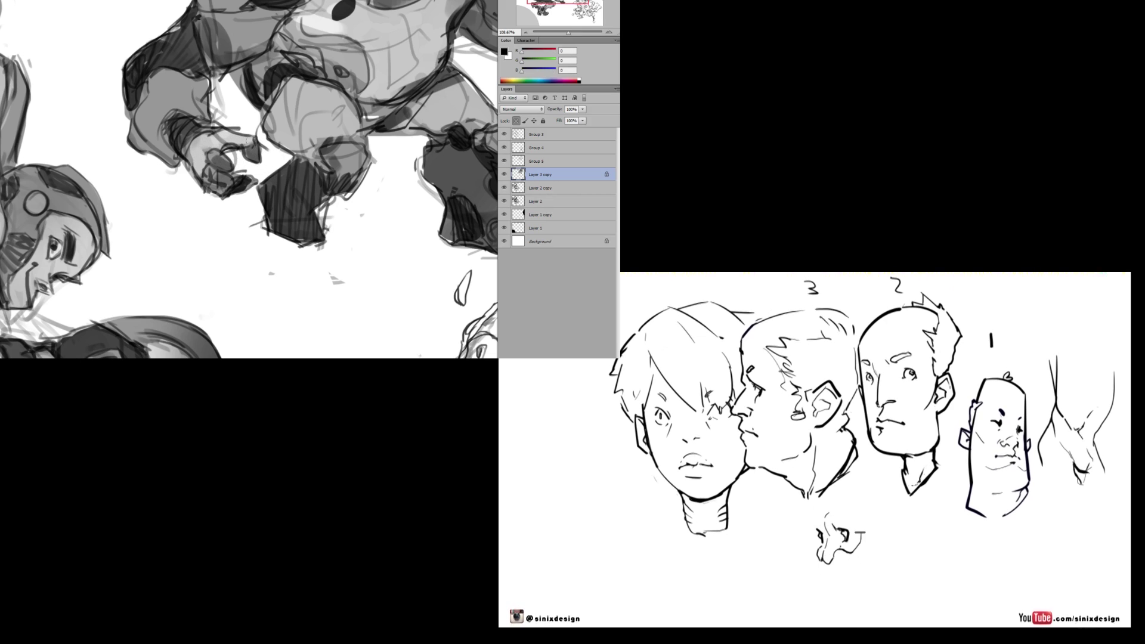
{"action": "scroll", "coordinate": [231, 148], "scroll_direction": "down", "scroll_amount": 3}
{"action": "scroll", "coordinate": [231, 148], "scroll_direction": "down", "scroll_amount": 5}
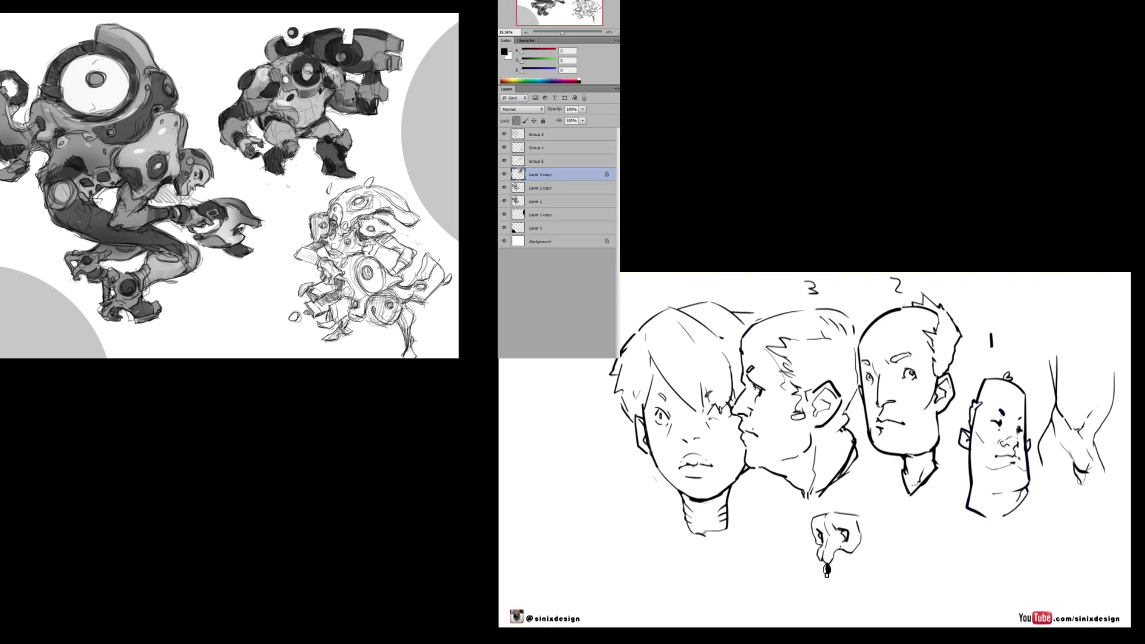
Sample a dark grey, adjust the brush size and deepen the shading on the cannon's muzzle and the arm.
{"action": "left_click", "coordinate": [368, 104], "text": "alt"}
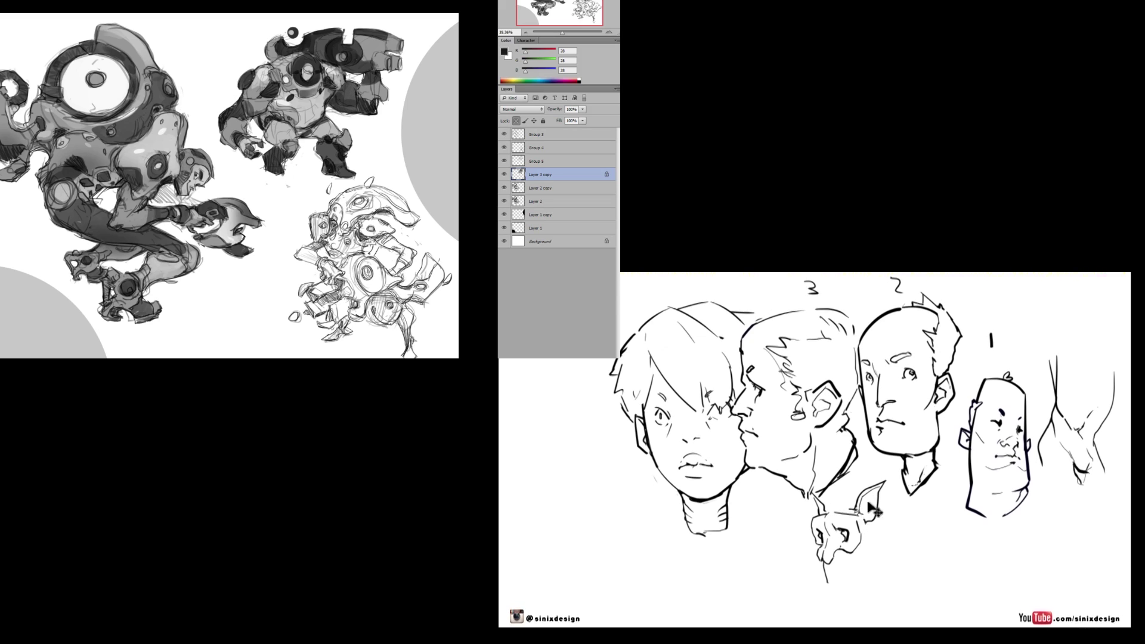
{"action": "right_click", "coordinate": [354, 107]}
{"action": "left_click", "coordinate": [352, 83]}
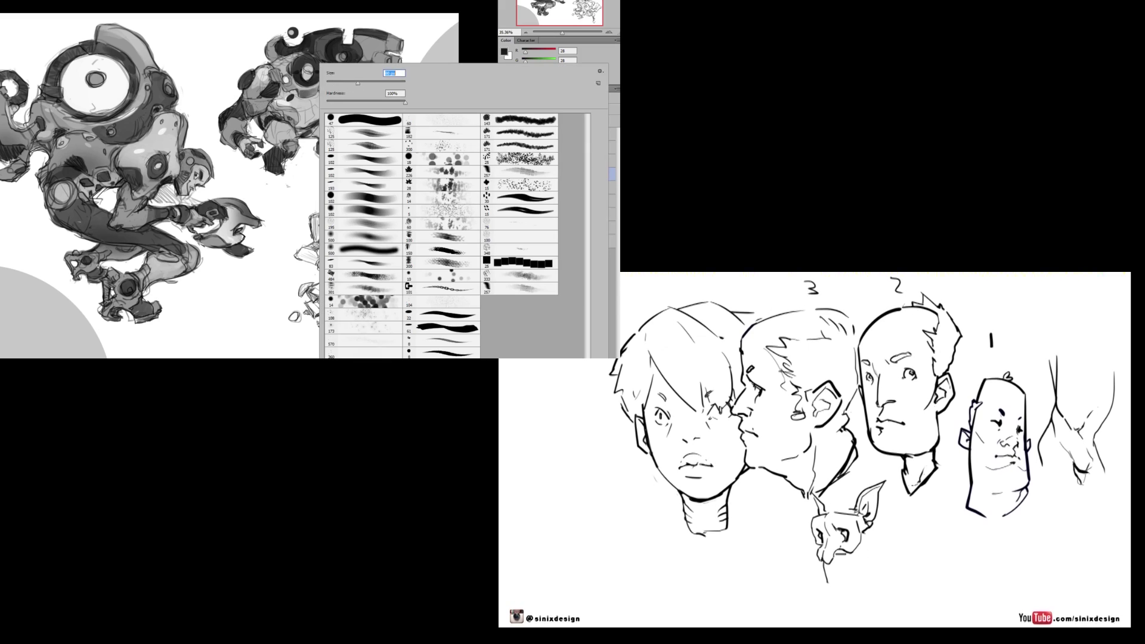
{"action": "left_click_drag", "start_coordinate": [269, 99], "coordinate": [240, 109]}
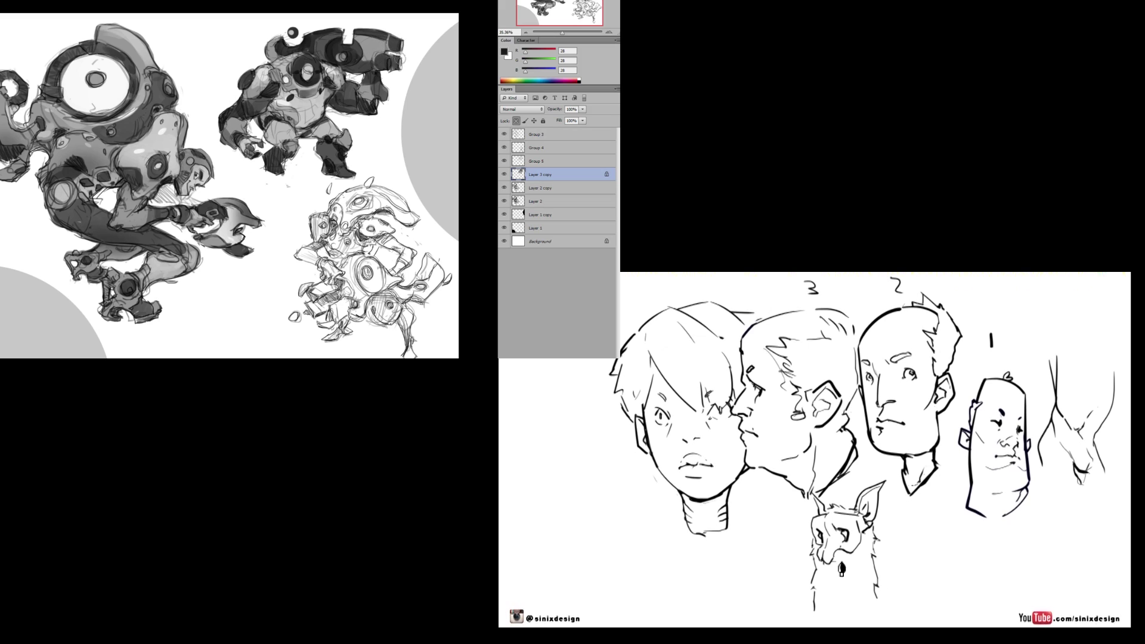
Flip the canvas horizontally and sample white as the painting colour.
{"action": "key", "text": "ctrl+shift+h"}
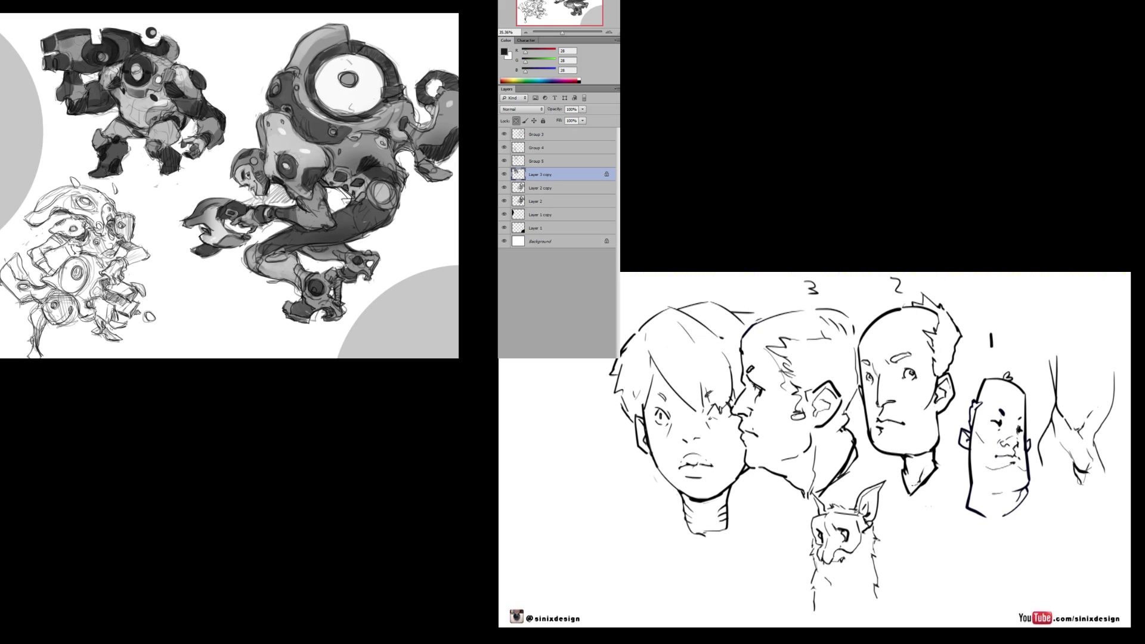
{"action": "left_click", "coordinate": [129, 27], "text": "alt"}
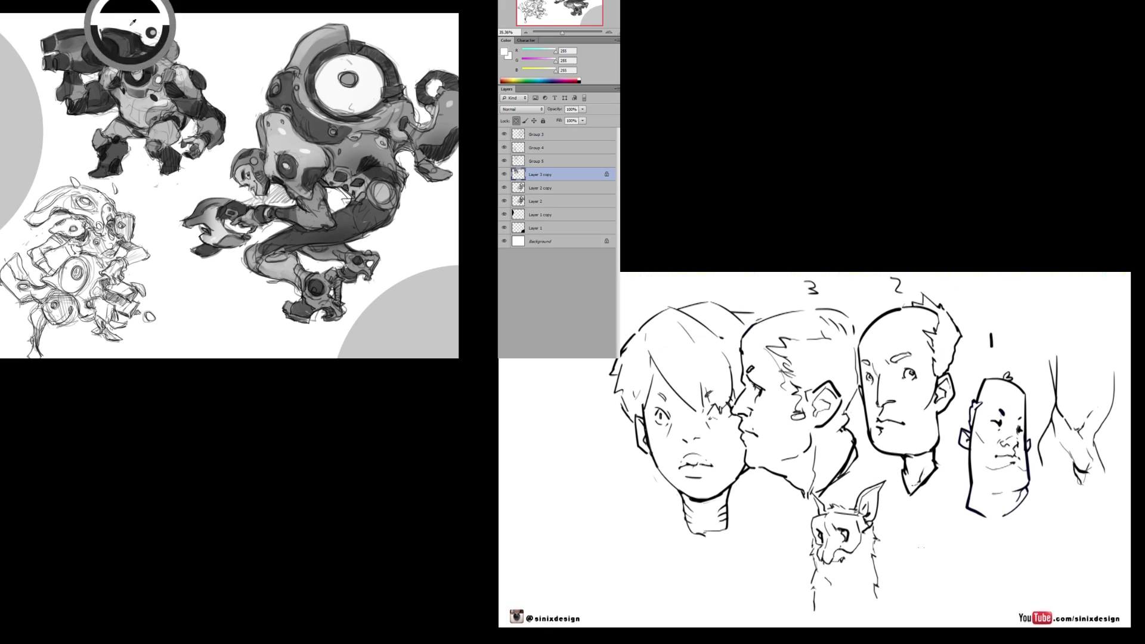
{"action": "right_click", "coordinate": [135, 26]}
{"action": "key", "text": "Return"}
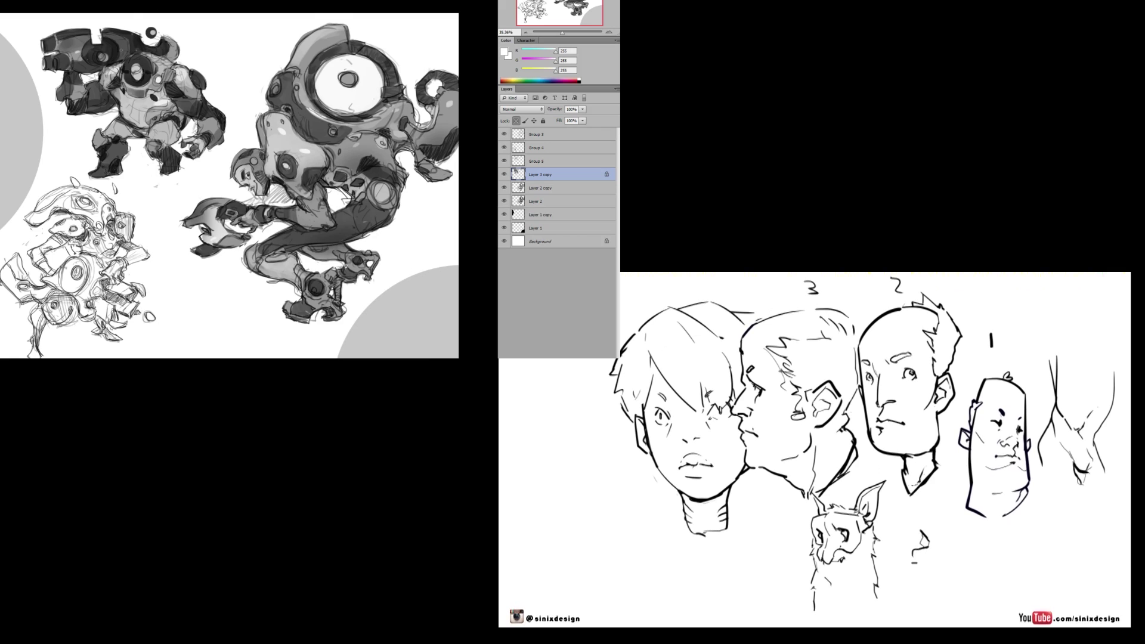
Change the brush and paint light highlights and seam lines along the small robot's cannon.
{"action": "right_click", "coordinate": [108, 146]}
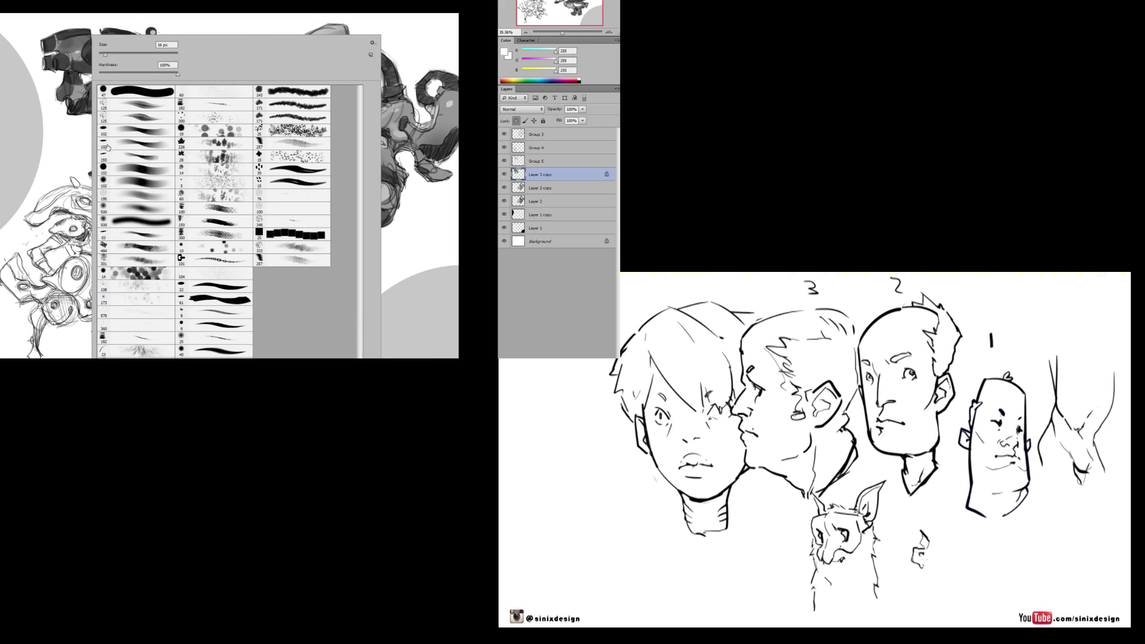
{"action": "left_click", "coordinate": [105, 131]}
{"action": "key", "text": "Return"}
{"action": "left_click_drag", "start_coordinate": [63, 29], "coordinate": [95, 61]}
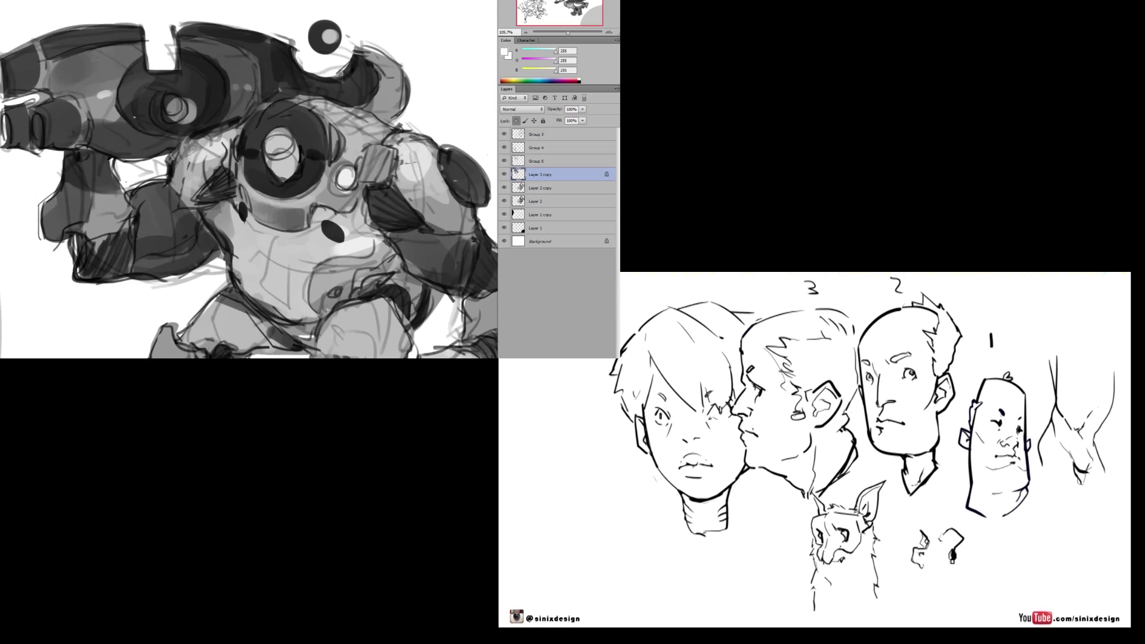
{"action": "right_click", "coordinate": [99, 61]}
{"action": "left_click", "coordinate": [113, 86]}
{"action": "key", "text": "Return"}
{"action": "scroll", "coordinate": [249, 179], "scroll_direction": "down", "scroll_amount": 3}
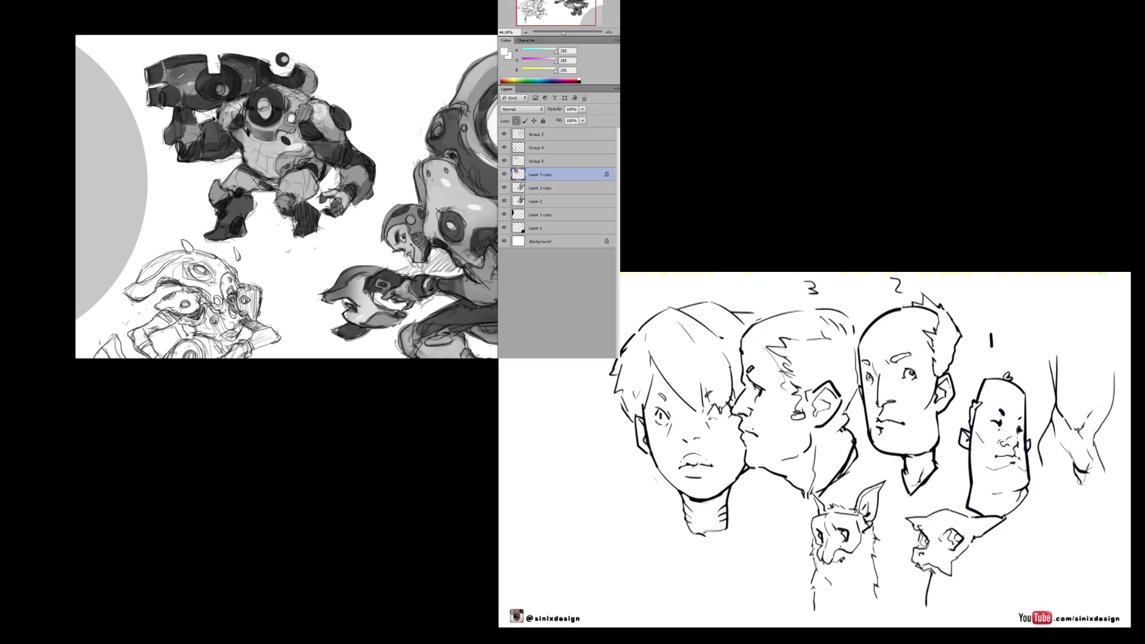
Adjust the brush size, reset the foreground colour to black and darken the muzzle of the small robot's cannon.
{"action": "right_click", "coordinate": [310, 78]}
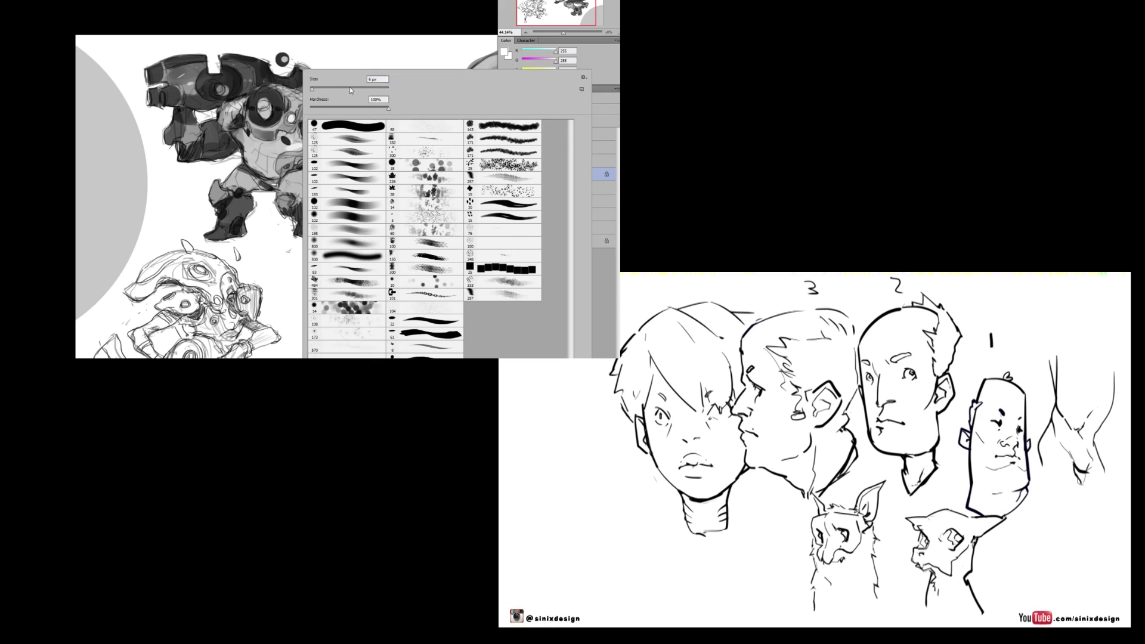
{"action": "left_click", "coordinate": [340, 88]}
{"action": "left_click", "coordinate": [303, 80], "text": "alt"}
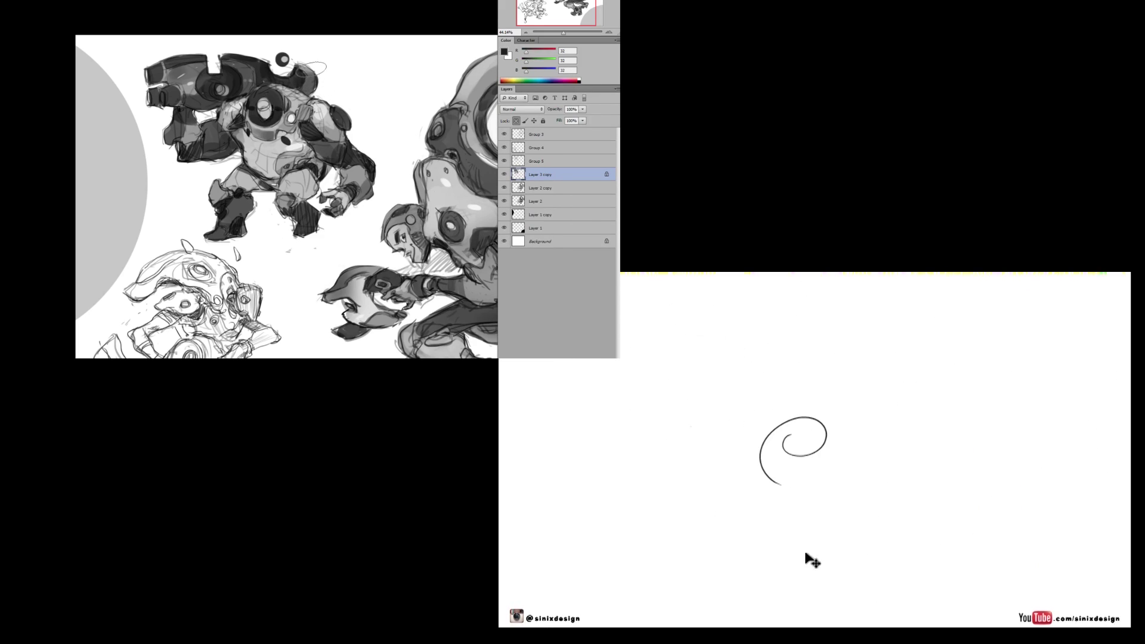
{"action": "key", "text": "ctrl+z"}
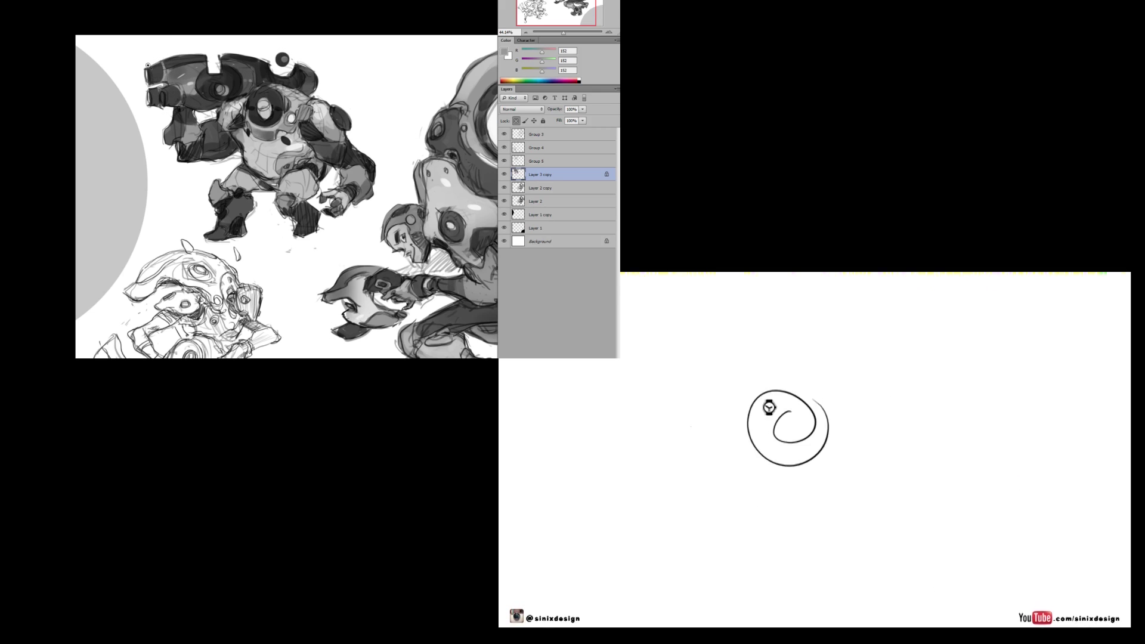
{"action": "key", "text": "d"}
{"action": "mouse_move", "coordinate": [145, 65]}
{"action": "left_mouse_down"}
{"action": "mouse_move", "coordinate": [179, 67]}
{"action": "mouse_move", "coordinate": [151, 76]}
{"action": "mouse_move", "coordinate": [174, 86]}
{"action": "left_mouse_up"}
{"action": "right_click", "coordinate": [191, 82]}
{"action": "left_click", "coordinate": [221, 93]}
Sketch an arm-like form with a rounded top on the second canvas, undoing the strokes that miss.
{"action": "left_click_drag", "start_coordinate": [944, 380], "coordinate": [941, 430]}
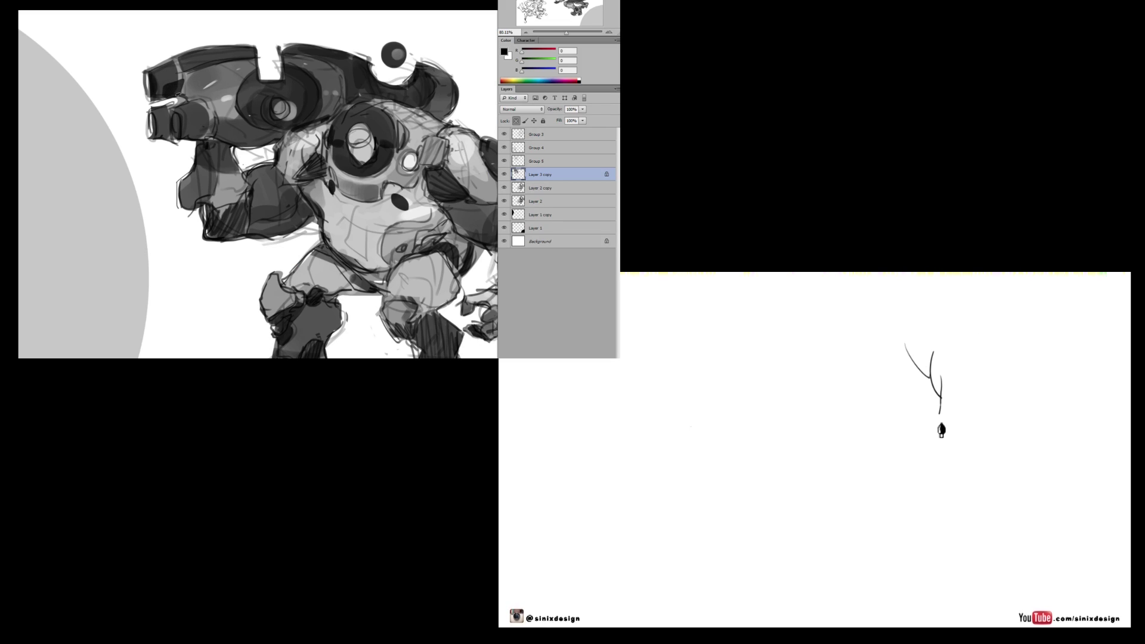
{"action": "key", "text": "ctrl+z"}
{"action": "key", "text": "ctrl+z"}
{"action": "left_click_drag", "start_coordinate": [938, 391], "coordinate": [924, 433]}
{"action": "left_click_drag", "start_coordinate": [932, 334], "coordinate": [991, 327]}
{"action": "key", "text": "ctrl+z"}
{"action": "mouse_move", "coordinate": [941, 328]}
{"action": "left_mouse_down"}
{"action": "mouse_move", "coordinate": [983, 378]}
{"action": "mouse_move", "coordinate": [974, 398]}
{"action": "left_mouse_up"}
{"action": "key", "text": "ctrl+z"}
Darken the cannon's lower barrels in black and start an angular domed head outline on the second canvas.
{"action": "left_click_drag", "start_coordinate": [167, 124], "coordinate": [167, 139]}
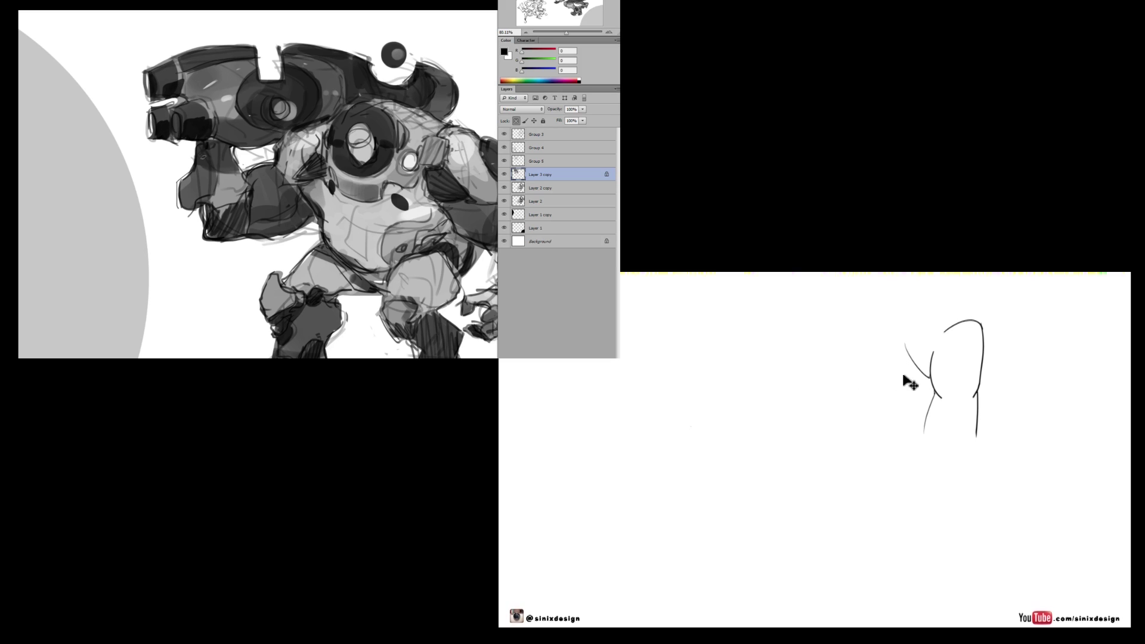
{"action": "left_click_drag", "start_coordinate": [263, 160], "coordinate": [209, 160]}
{"action": "mouse_move", "coordinate": [952, 495]}
{"action": "left_mouse_down"}
{"action": "mouse_move", "coordinate": [988, 466]}
{"action": "mouse_move", "coordinate": [1034, 492]}
{"action": "mouse_move", "coordinate": [948, 535]}
{"action": "left_mouse_up"}
{"action": "left_click_drag", "start_coordinate": [381, 206], "coordinate": [320, 189]}
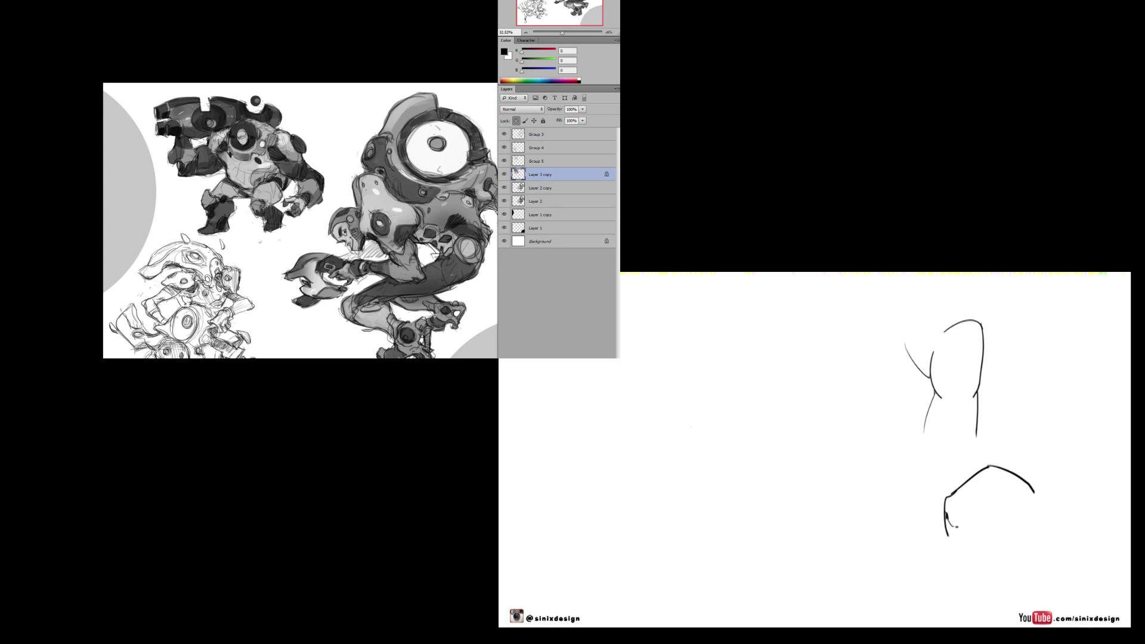
Change the brush and sketch the eye, cheek and mouth inside the rounded head on the second canvas.
{"action": "right_click", "coordinate": [262, 124]}
{"action": "mouse_move", "coordinate": [973, 502]}
{"action": "left_mouse_down"}
{"action": "mouse_move", "coordinate": [953, 526]}
{"action": "mouse_move", "coordinate": [961, 555]}
{"action": "mouse_move", "coordinate": [952, 545]}
{"action": "mouse_move", "coordinate": [994, 518]}
{"action": "left_mouse_up"}
{"action": "left_click", "coordinate": [307, 297]}
{"action": "left_click", "coordinate": [186, 155]}
{"action": "left_click_drag", "start_coordinate": [992, 526], "coordinate": [981, 546]}
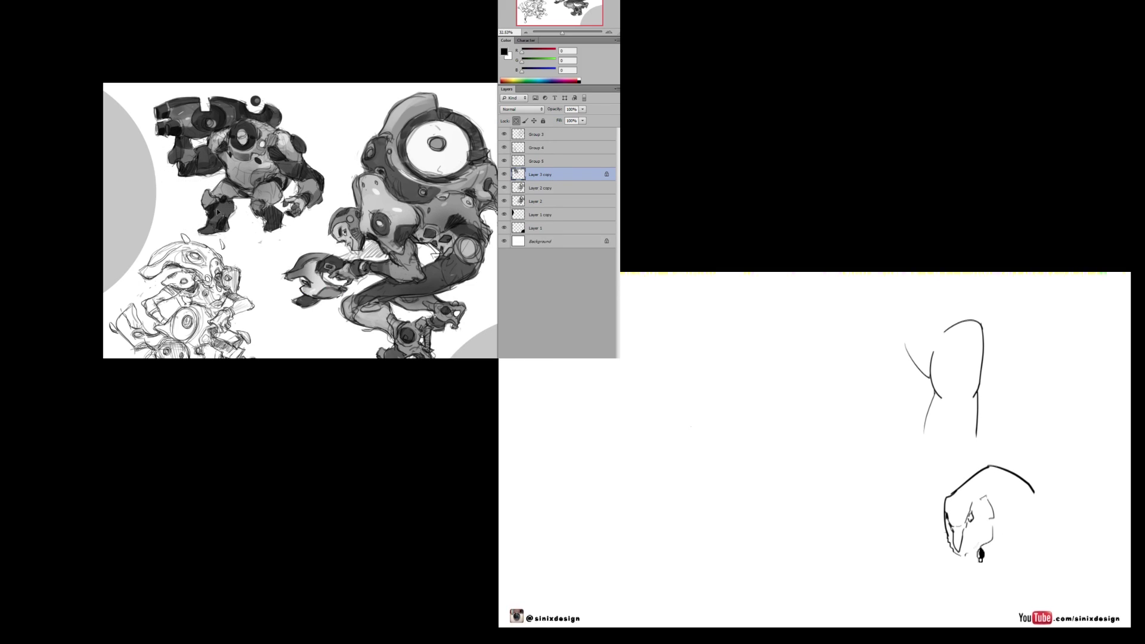
{"action": "right_click", "coordinate": [298, 126]}
{"action": "left_click", "coordinate": [261, 183]}
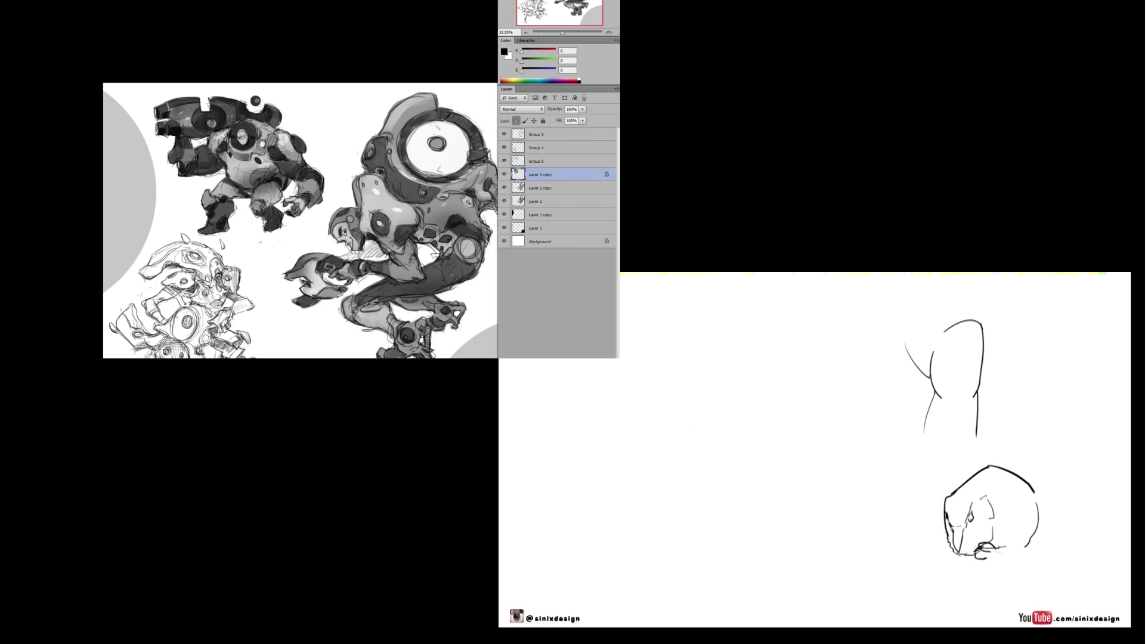
{"action": "mouse_move", "coordinate": [976, 556]}
{"action": "left_mouse_down"}
{"action": "mouse_move", "coordinate": [1006, 565]}
{"action": "mouse_move", "coordinate": [1015, 549]}
{"action": "mouse_move", "coordinate": [1026, 565]}
{"action": "left_mouse_up"}
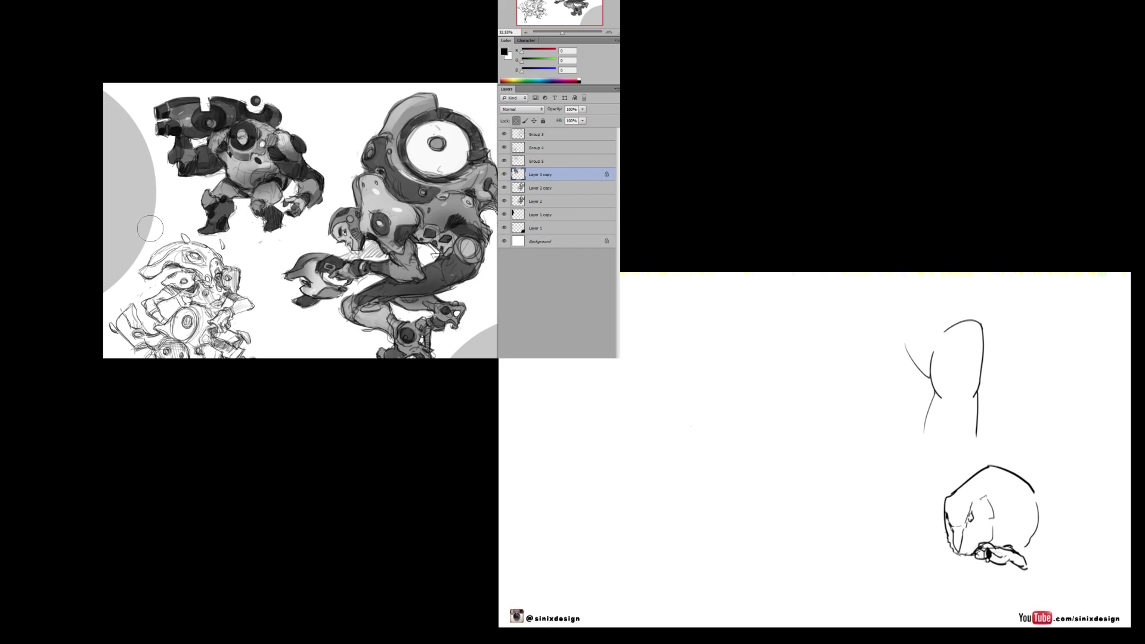
{"action": "key", "text": "ctrl+z"}
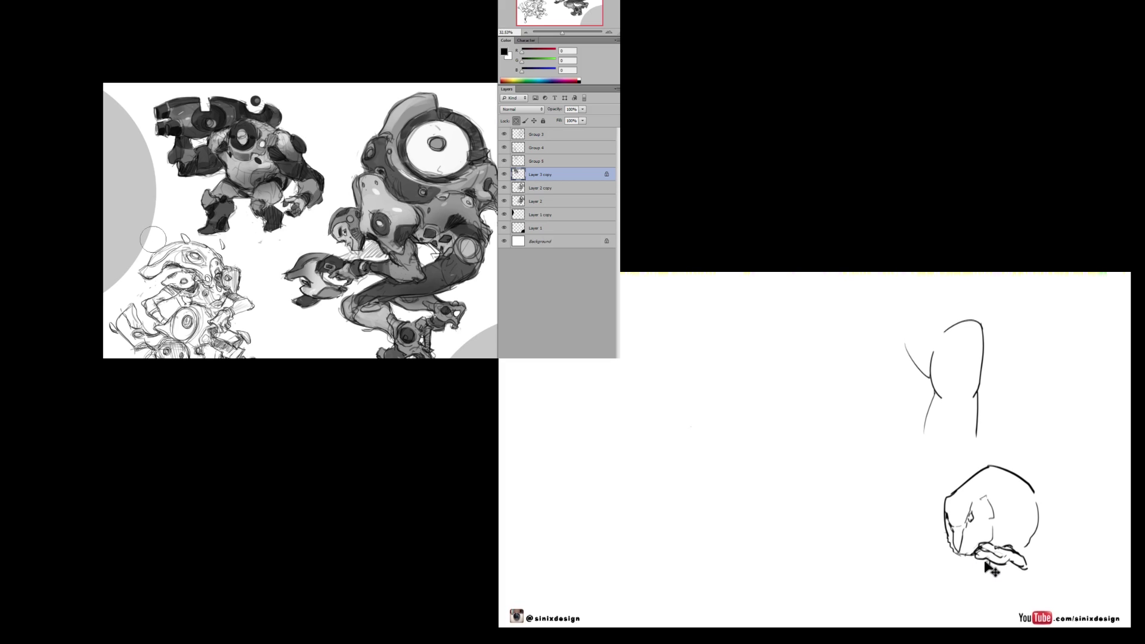
{"action": "left_click_drag", "start_coordinate": [376, 141], "coordinate": [256, 291]}
{"action": "key", "text": "ctrl+z"}
Unlock the transparent pixels of the small robot's shading layer and flip the canvas horizontally.
{"action": "left_click_drag", "start_coordinate": [460, 227], "coordinate": [375, 200]}
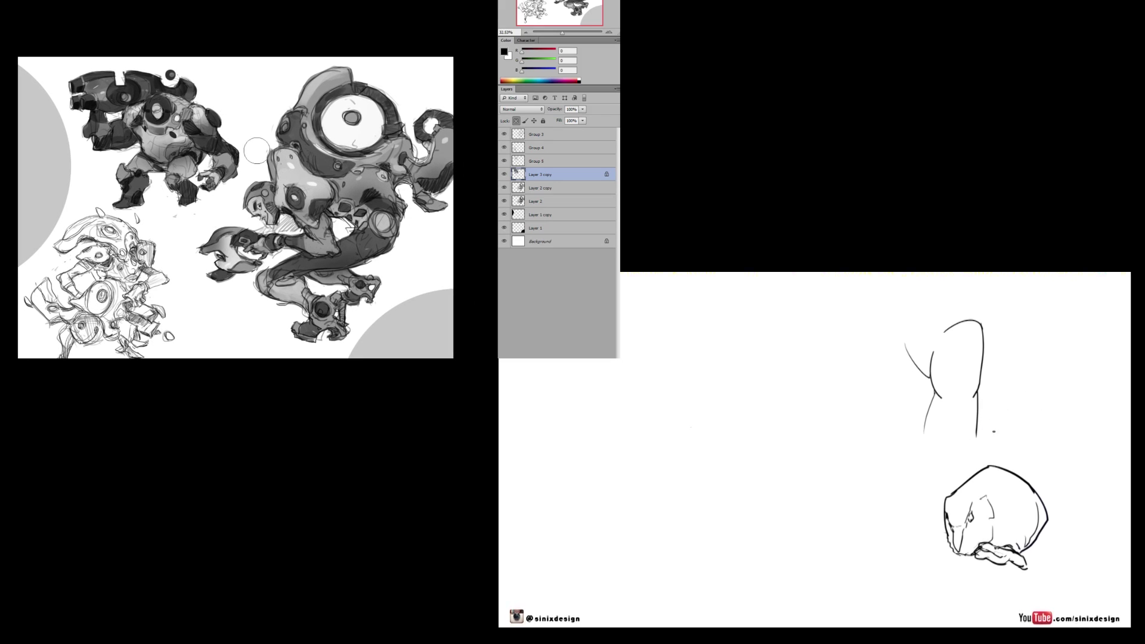
{"action": "key", "text": "slash"}
{"action": "key", "text": "ctrl+shift+h"}
{"action": "left_click_drag", "start_coordinate": [316, 107], "coordinate": [282, 101]}
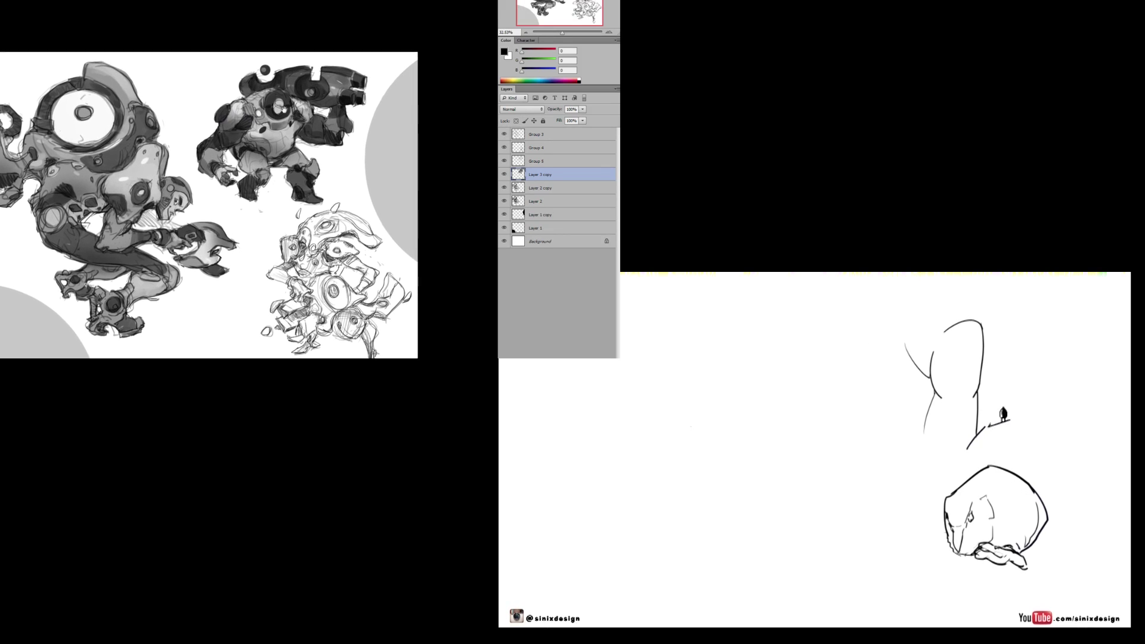
{"action": "left_click", "coordinate": [355, 136]}
{"action": "right_click", "coordinate": [351, 152]}
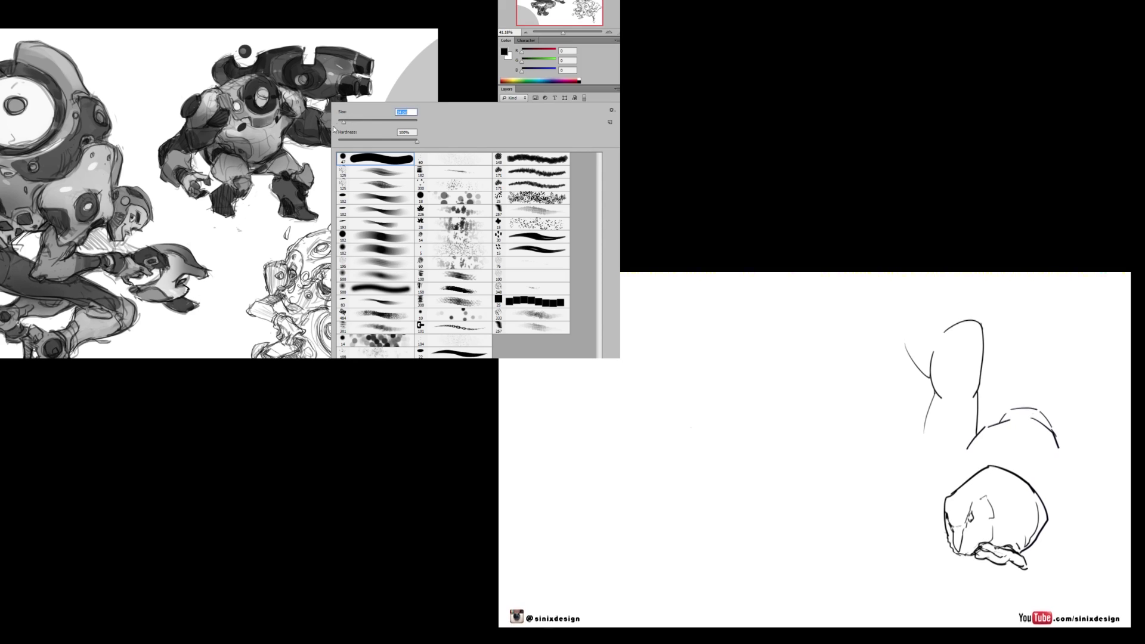
{"action": "left_click", "coordinate": [295, 146]}
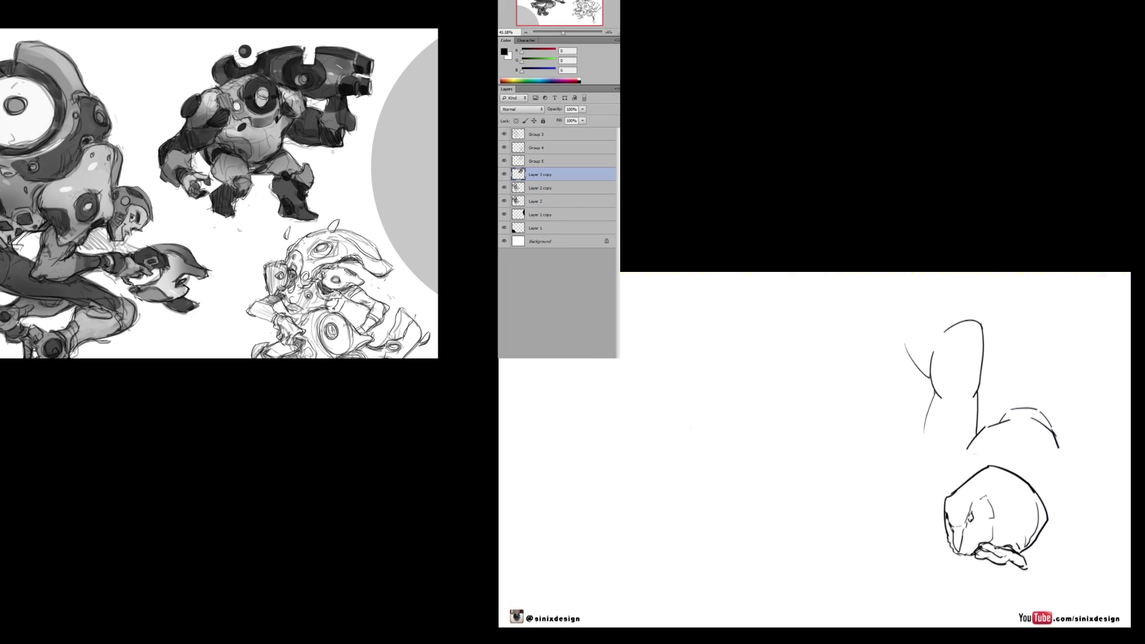
{"action": "left_click_drag", "start_coordinate": [361, 160], "coordinate": [235, 183]}
{"action": "key", "text": "ctrl+z"}
Add a new layer below the small robot's shading and paint a mid-grey ground shadow under its feet.
{"action": "left_click_drag", "start_coordinate": [328, 199], "coordinate": [294, 143]}
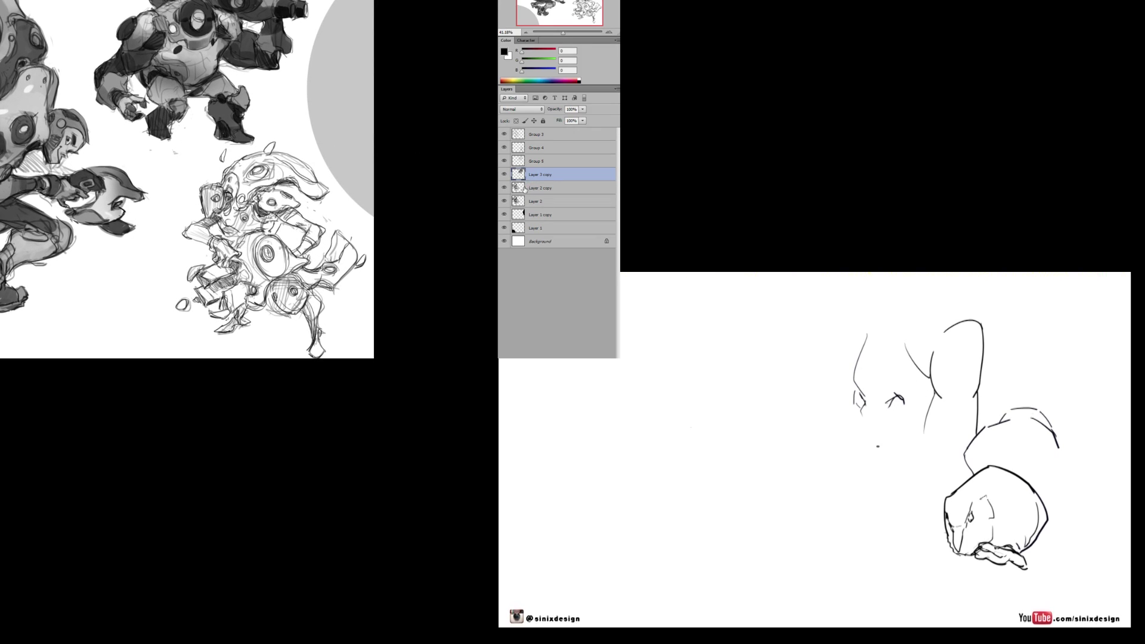
{"action": "key", "text": "ctrl+shift+alt+n"}
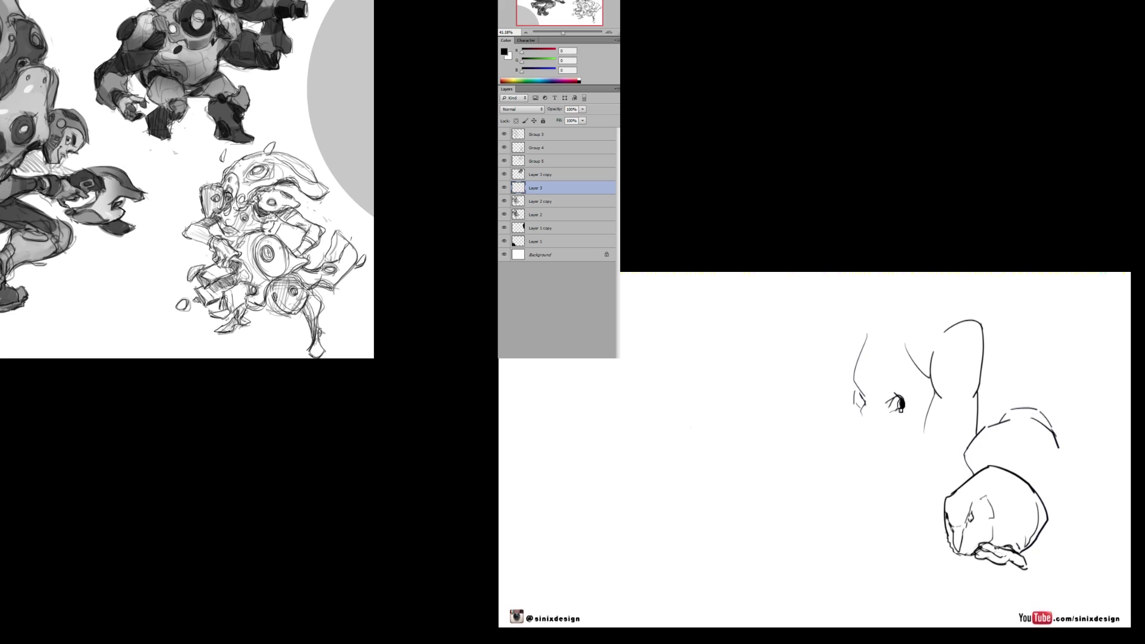
{"action": "right_click", "coordinate": [194, 96]}
{"action": "left_click", "coordinate": [207, 135]}
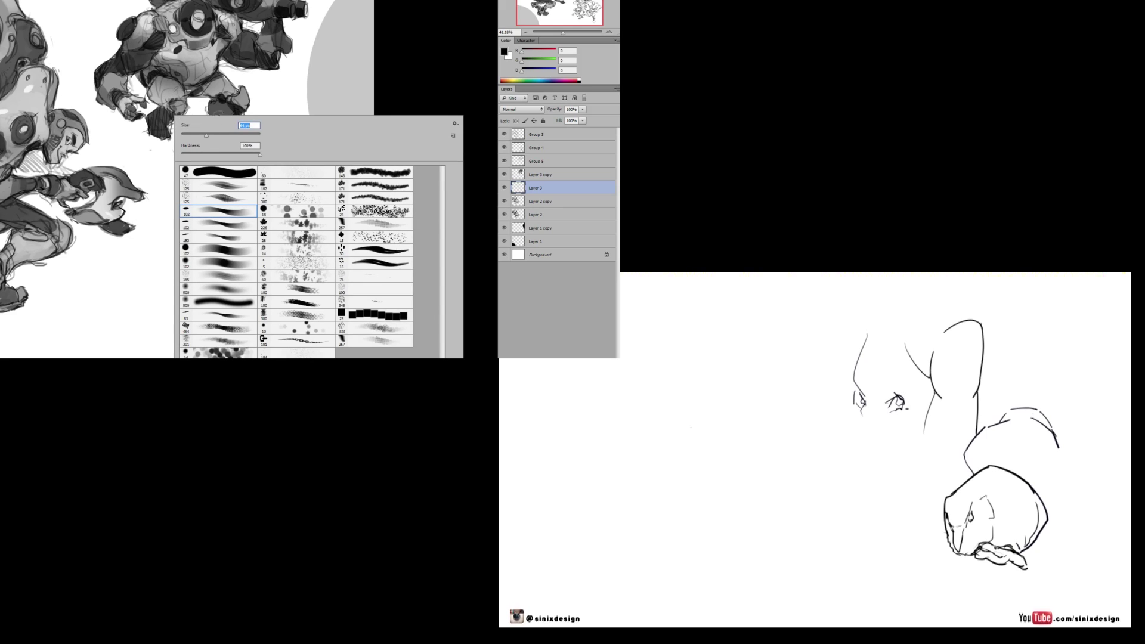
{"action": "left_click", "coordinate": [157, 122], "text": "alt"}
{"action": "mouse_move", "coordinate": [149, 134]}
{"action": "left_mouse_down"}
{"action": "mouse_move", "coordinate": [106, 141]}
{"action": "mouse_move", "coordinate": [288, 137]}
{"action": "mouse_move", "coordinate": [174, 141]}
{"action": "mouse_move", "coordinate": [274, 134]}
{"action": "mouse_move", "coordinate": [205, 134]}
{"action": "left_mouse_up"}
{"action": "key", "text": "ctrl+z"}
{"action": "key", "text": "e"}
{"action": "left_click", "coordinate": [224, 144], "text": "alt"}
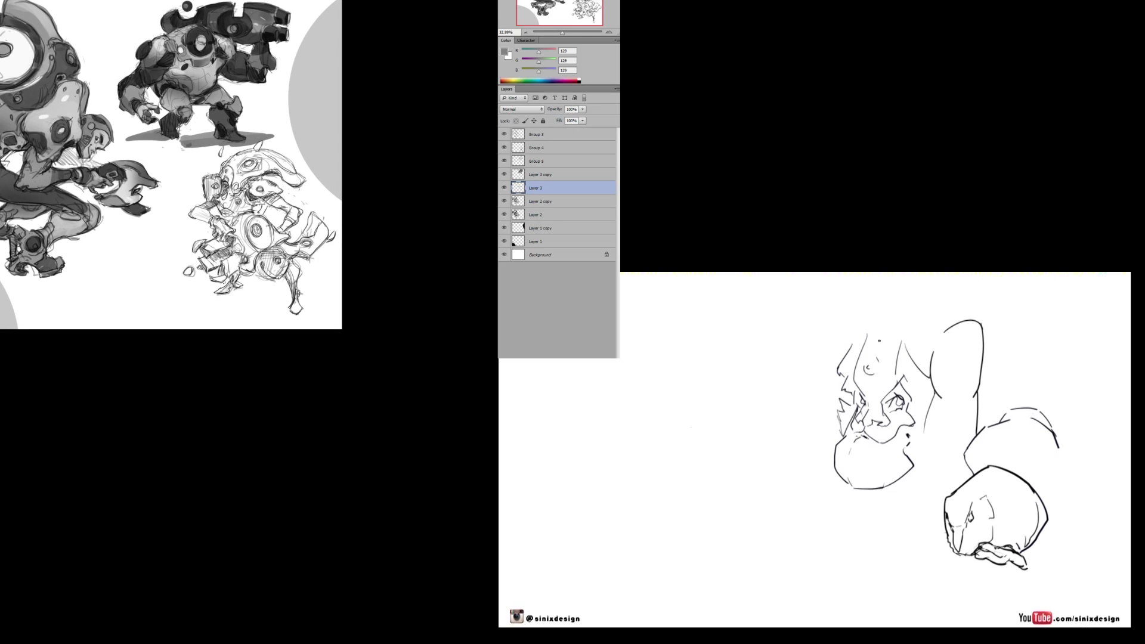
Select the Layer 3 copy layer and paint a light patch with a round white light on the small robot's forearm.
{"action": "left_click", "coordinate": [526, 177]}
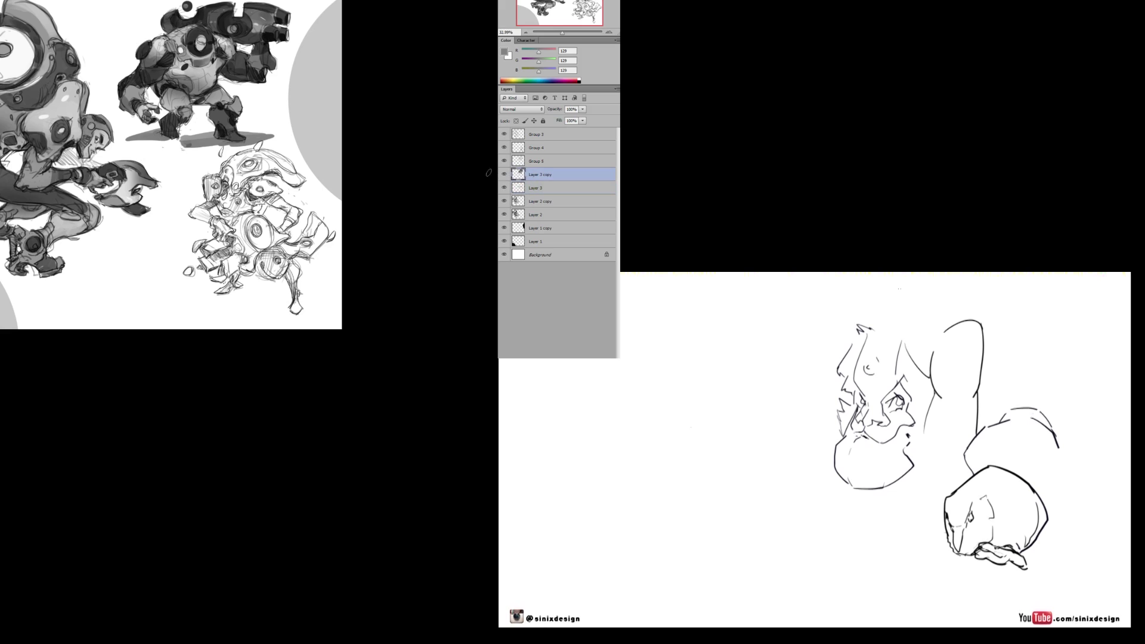
{"action": "left_click_drag", "start_coordinate": [167, 55], "coordinate": [213, 58]}
{"action": "left_click", "coordinate": [213, 89], "text": "alt"}
{"action": "right_click", "coordinate": [136, 89]}
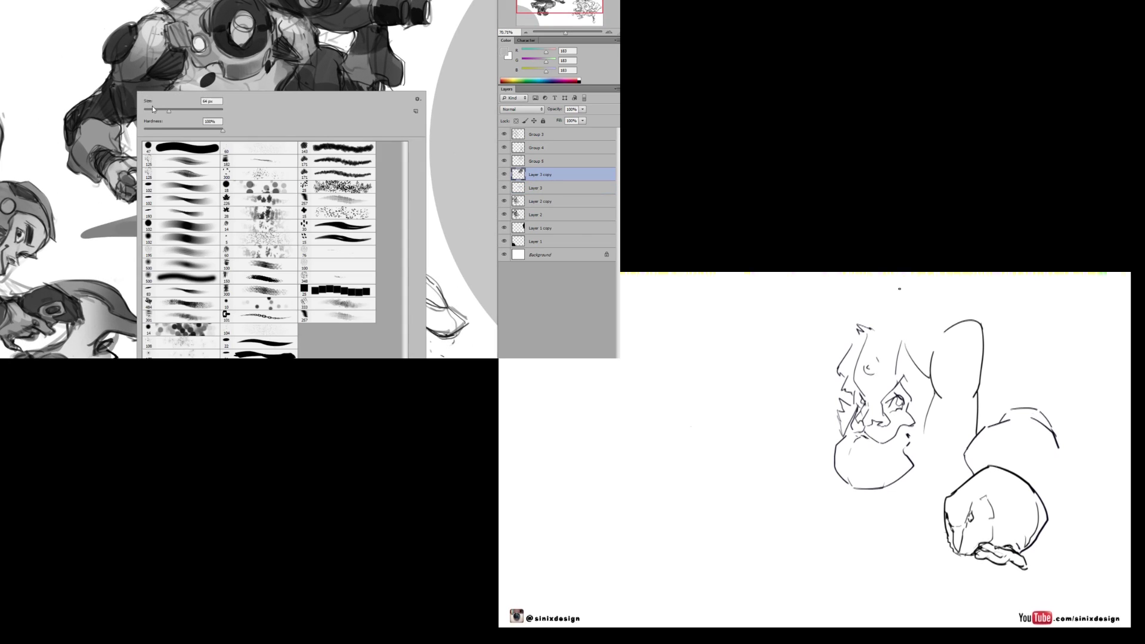
{"action": "key", "text": "Return"}
{"action": "key", "text": "d"}
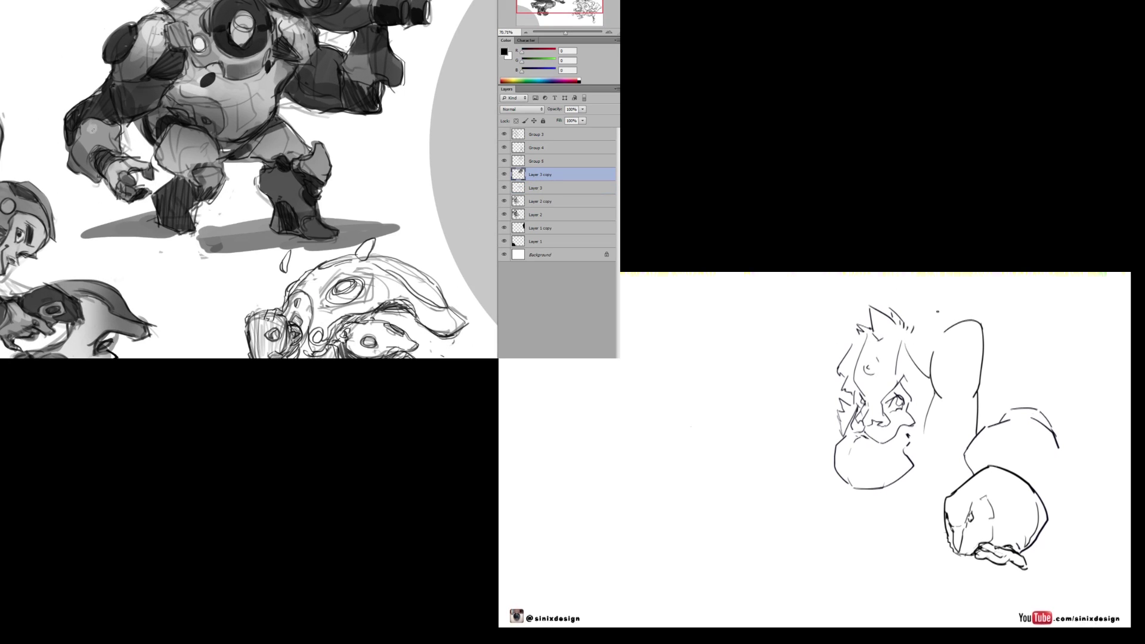
{"action": "key", "text": "x"}
{"action": "mouse_move", "coordinate": [89, 127]}
{"action": "left_mouse_down"}
{"action": "mouse_move", "coordinate": [185, 124]}
{"action": "mouse_move", "coordinate": [126, 140]}
{"action": "left_mouse_up"}
{"action": "key", "text": "x"}
{"action": "right_click", "coordinate": [137, 123]}
{"action": "key", "text": "Return"}
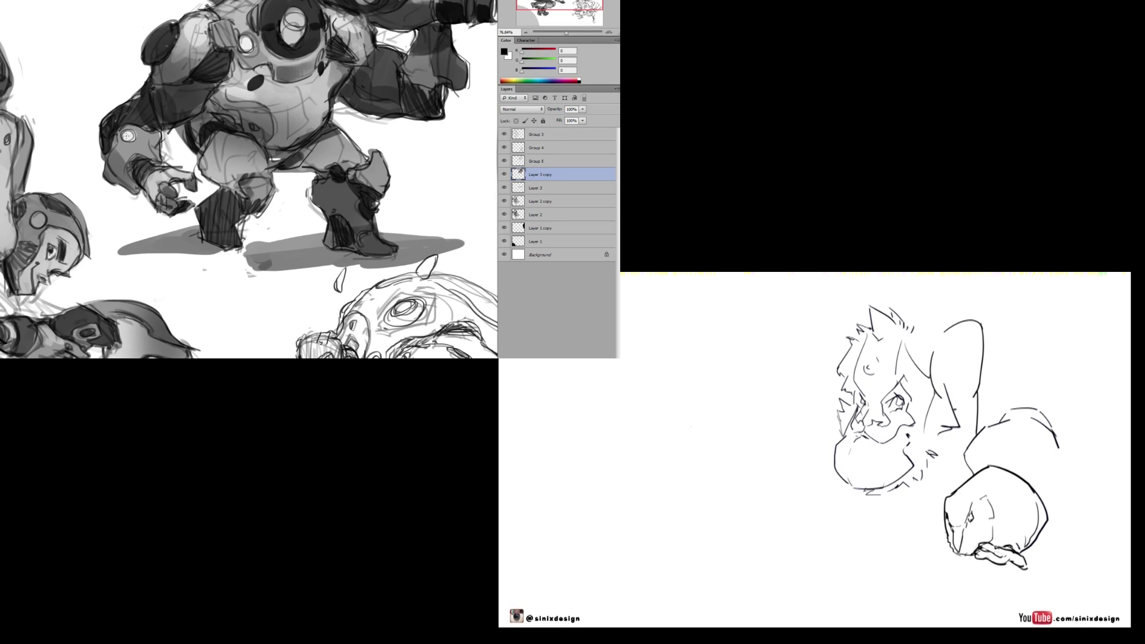
Paint white highlights on the small robot's thigh and knee and add black accents around its chest details.
{"action": "scroll", "coordinate": [162, 159], "scroll_direction": "down", "scroll_amount": 5}
{"action": "scroll", "coordinate": [162, 159], "scroll_direction": "up", "scroll_amount": 3}
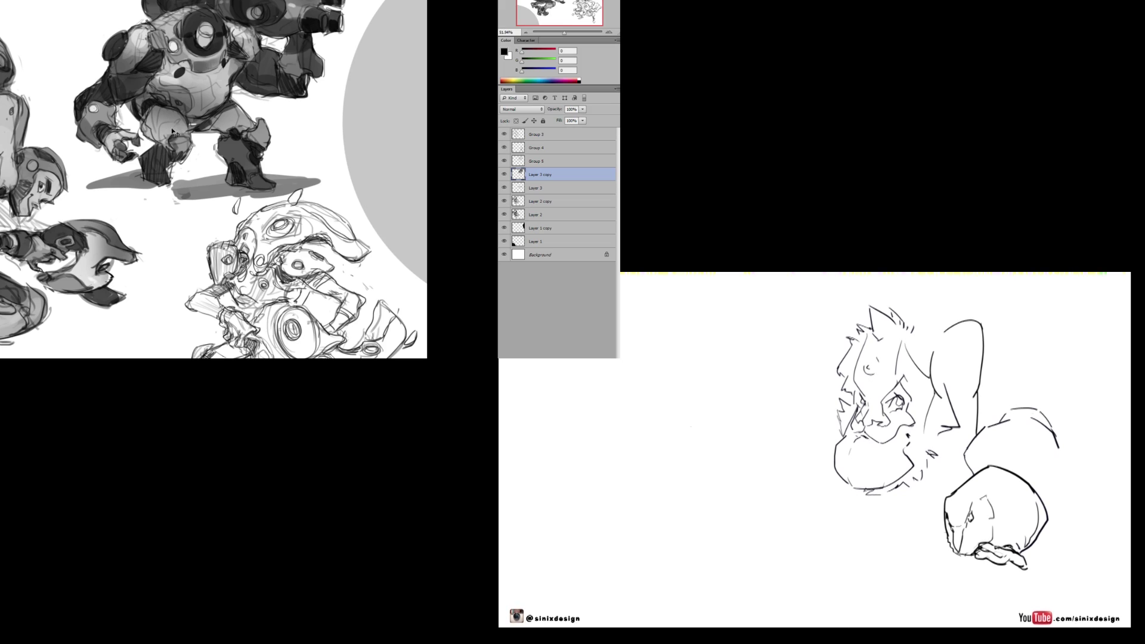
{"action": "key", "text": "x"}
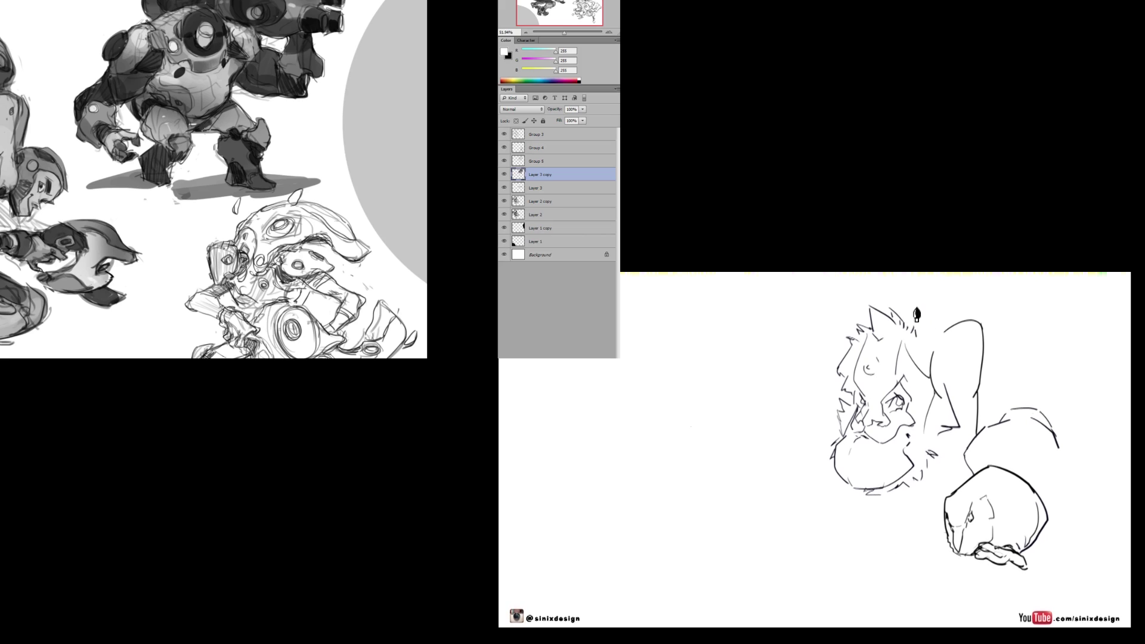
{"action": "scroll", "coordinate": [189, 110], "scroll_direction": "up", "scroll_amount": 5}
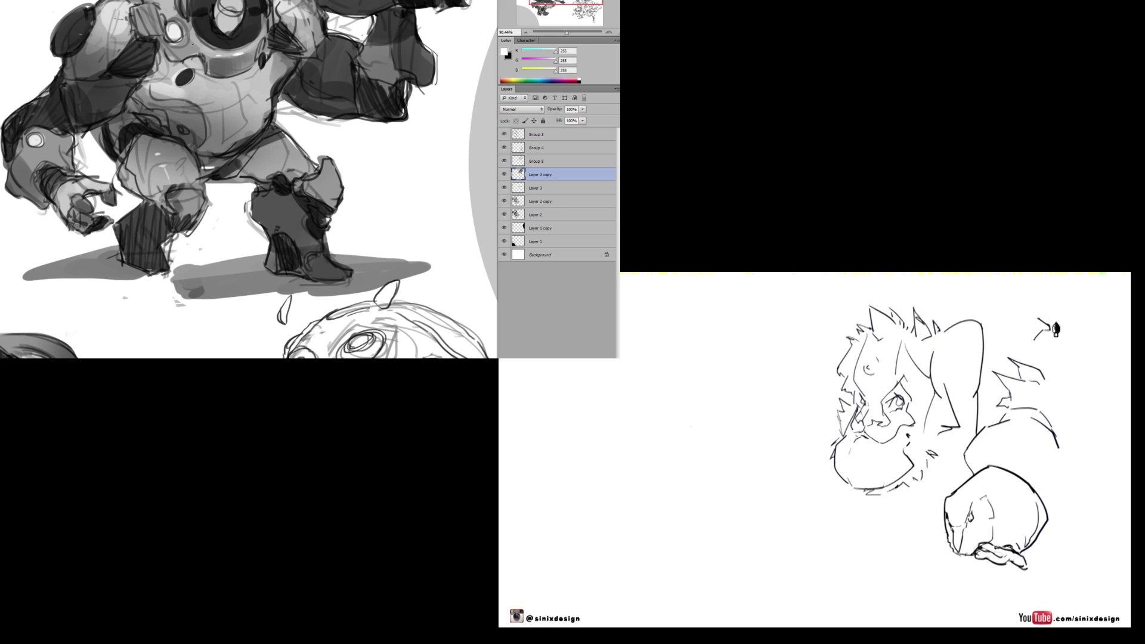
{"action": "key", "text": "x"}
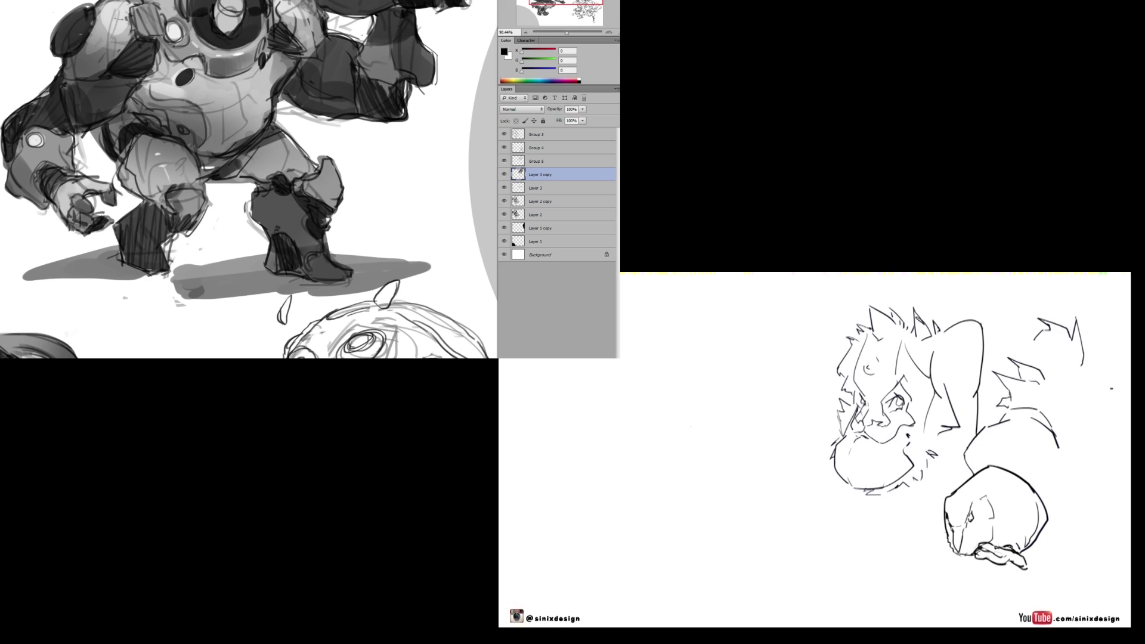
{"action": "right_click", "coordinate": [201, 36]}
{"action": "key", "text": "Return"}
{"action": "mouse_move", "coordinate": [186, 36]}
{"action": "left_mouse_down"}
{"action": "mouse_move", "coordinate": [175, 45]}
{"action": "mouse_move", "coordinate": [180, 18]}
{"action": "left_mouse_up"}
{"action": "scroll", "coordinate": [248, 57], "scroll_direction": "down", "scroll_amount": 8}
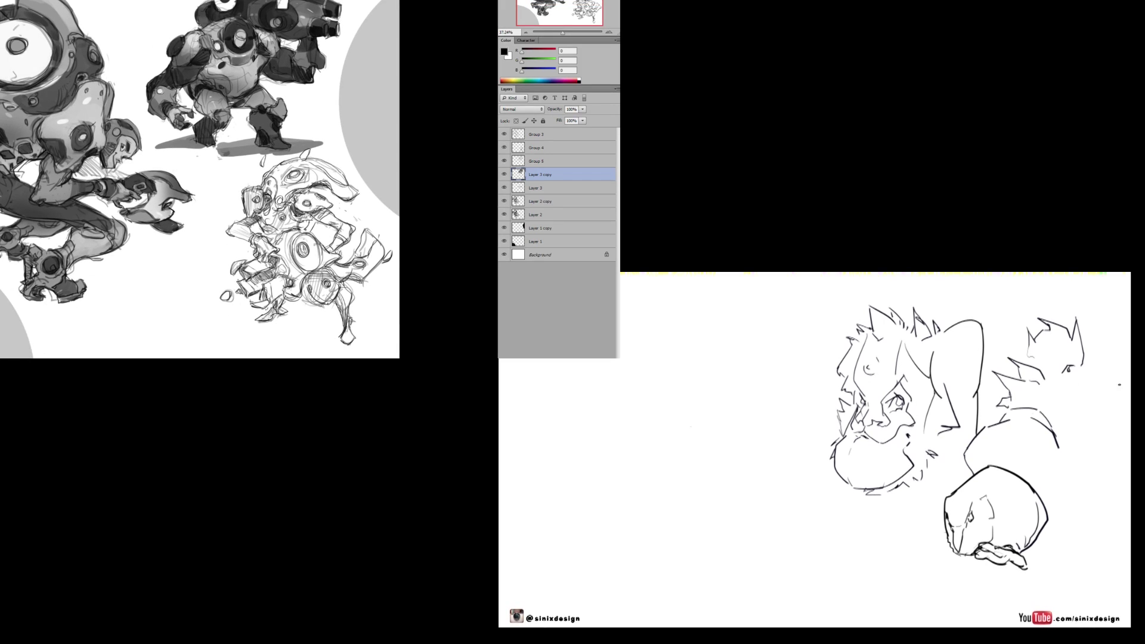
Lock the transparent pixels of the Layer 3 copy layer and flip the canvas horizontally again.
{"action": "right_click", "coordinate": [249, 67]}
{"action": "key", "text": "Escape"}
{"action": "right_click", "coordinate": [308, 94]}
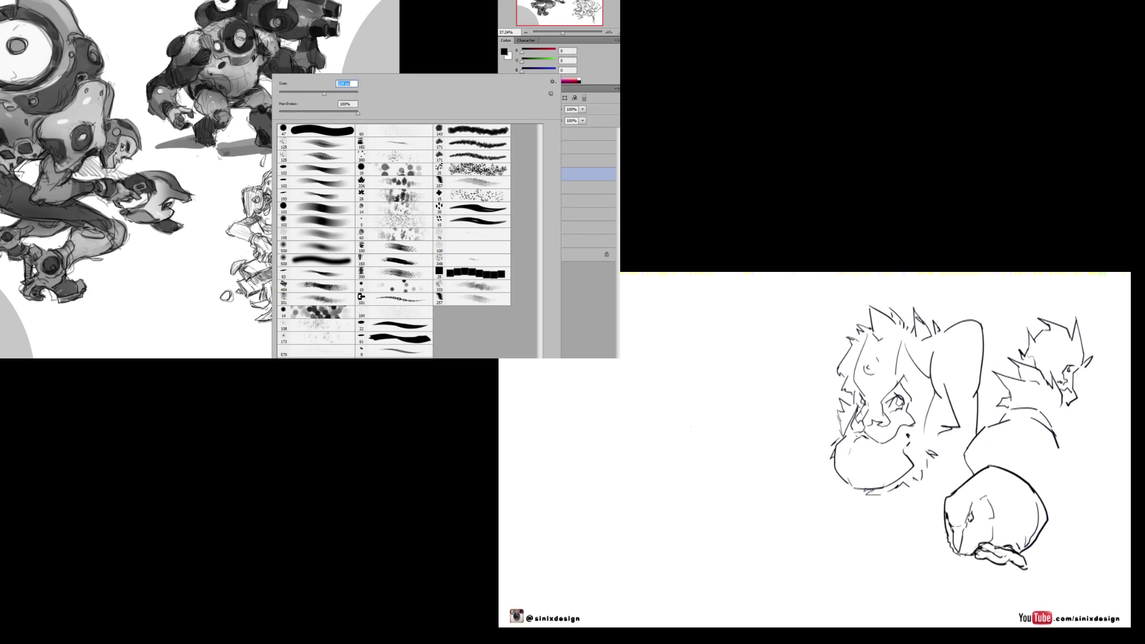
{"action": "left_click", "coordinate": [248, 91]}
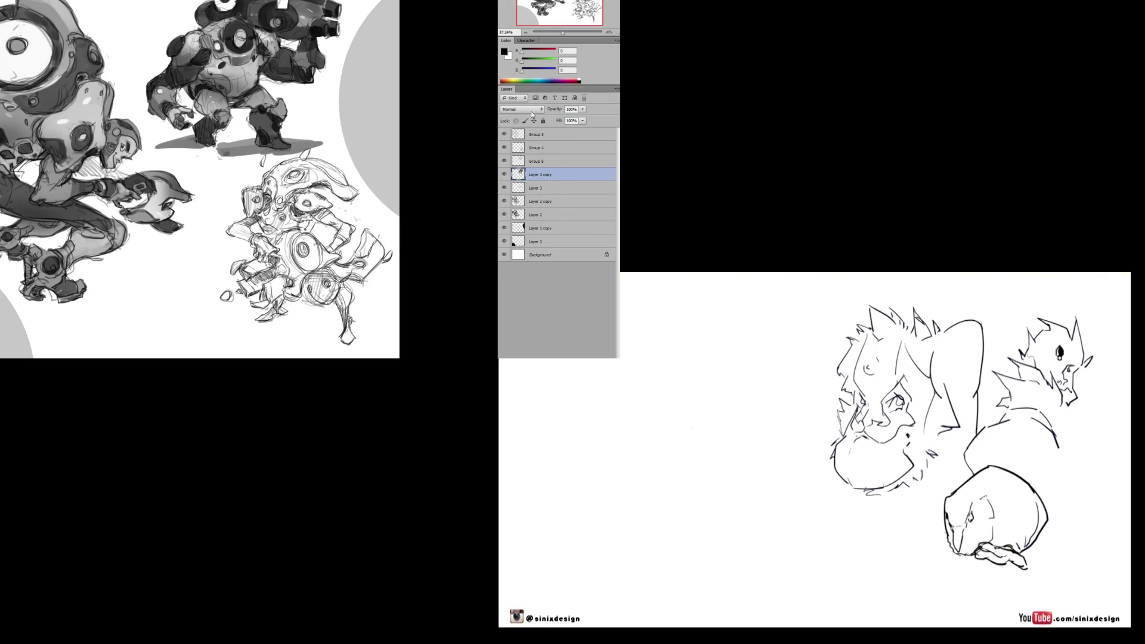
{"action": "key", "text": "slash"}
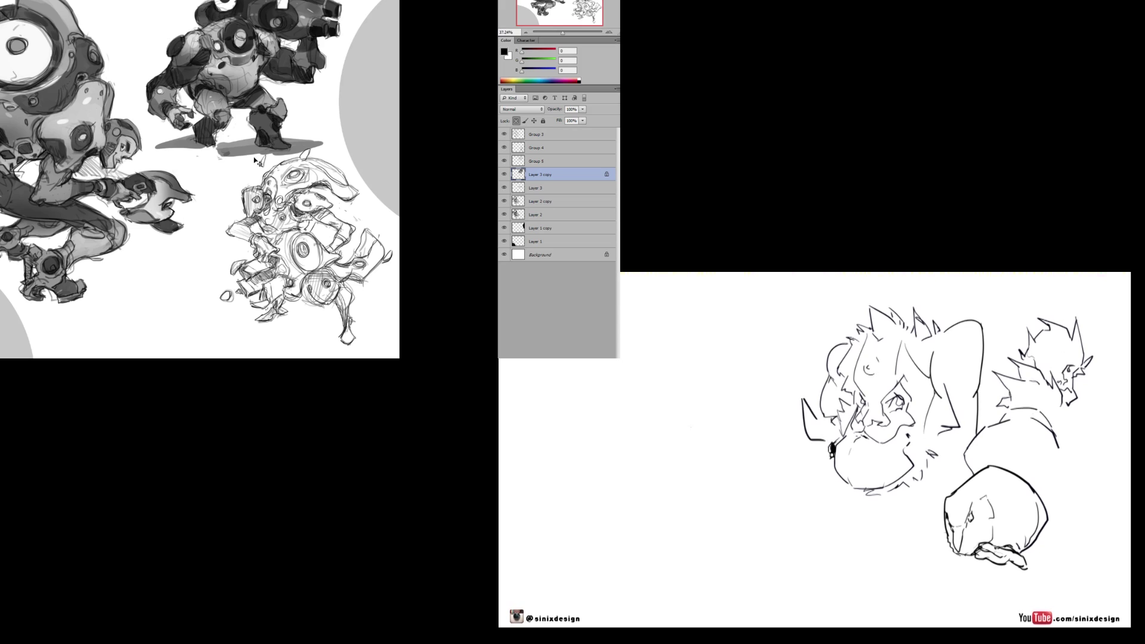
{"action": "key", "text": "ctrl+shift+h"}
{"action": "left_click_drag", "start_coordinate": [211, 164], "coordinate": [266, 153]}
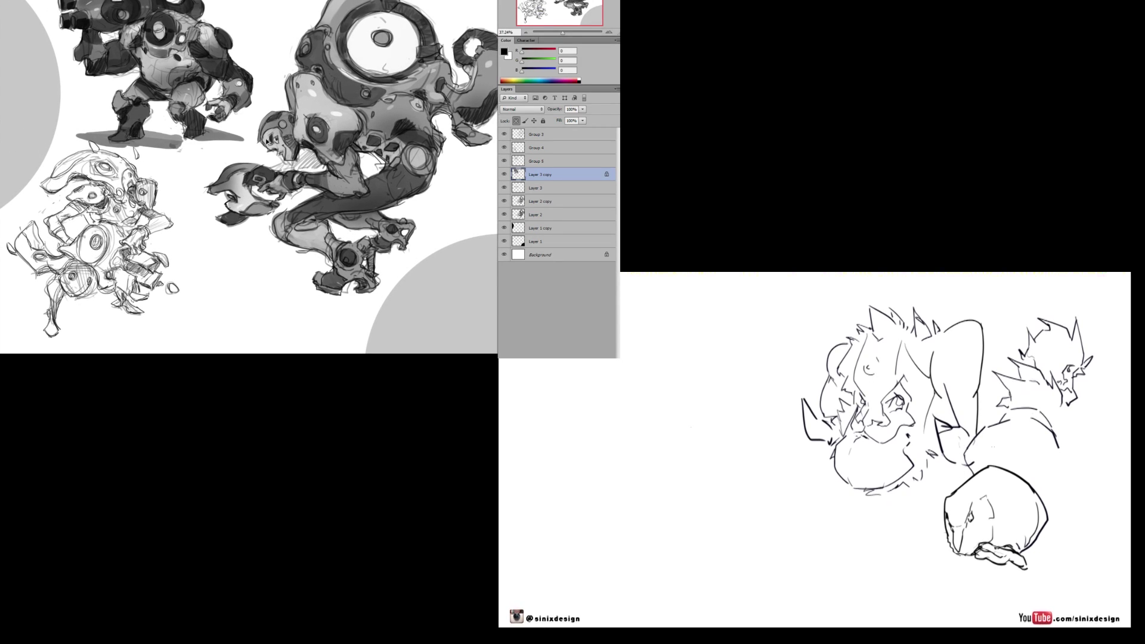
Add a new layer below Layer 3 copy, choose a brush, try strokes near the small robot and undo them.
{"action": "key", "text": "ctrl+shift+alt+n"}
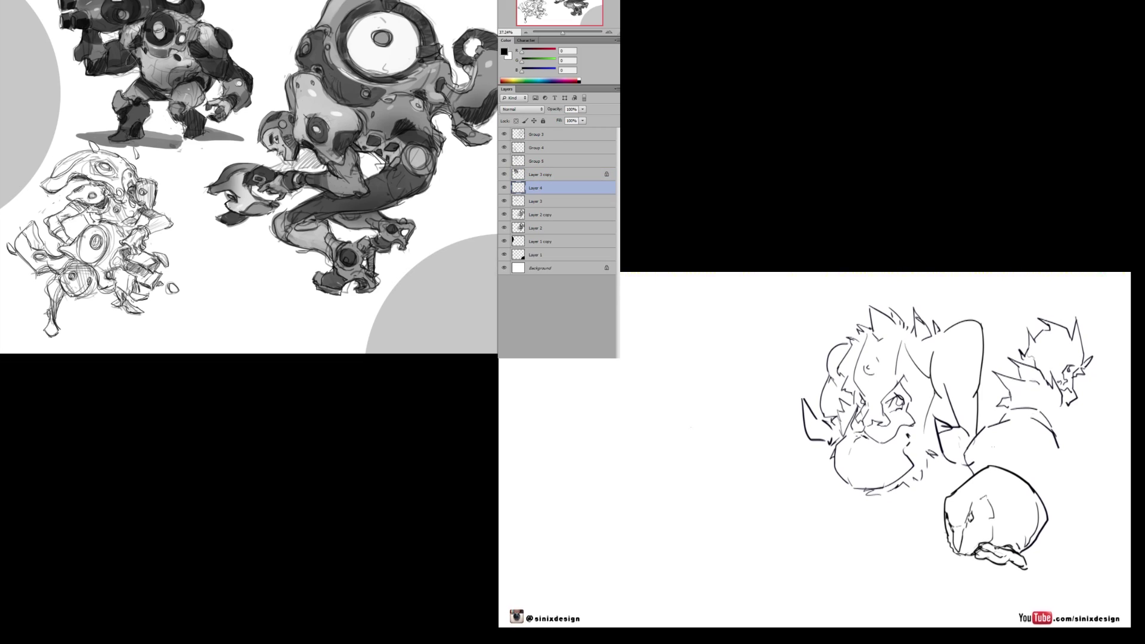
{"action": "right_click", "coordinate": [159, 55]}
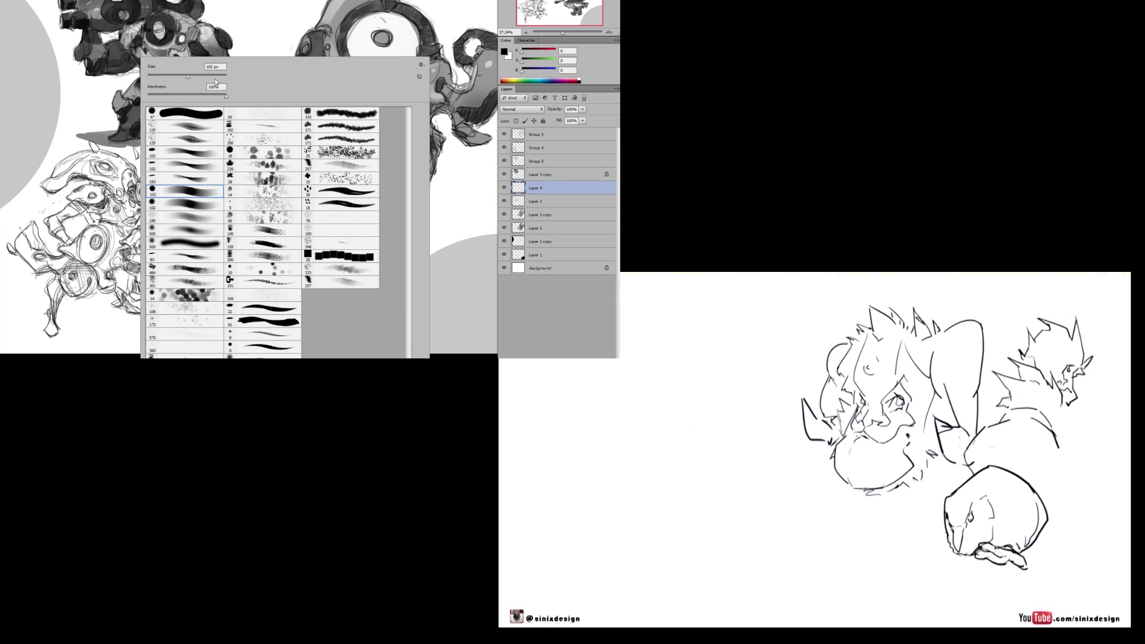
{"action": "left_click", "coordinate": [220, 36]}
{"action": "mouse_move", "coordinate": [206, 38]}
{"action": "left_mouse_down"}
{"action": "mouse_move", "coordinate": [170, 33]}
{"action": "mouse_move", "coordinate": [232, 56]}
{"action": "mouse_move", "coordinate": [100, 119]}
{"action": "mouse_move", "coordinate": [162, 83]}
{"action": "mouse_move", "coordinate": [201, 25]}
{"action": "mouse_move", "coordinate": [223, 52]}
{"action": "left_mouse_up"}
{"action": "key", "text": "ctrl+z"}
{"action": "key", "text": "ctrl+z"}
{"action": "key", "text": "ctrl+z"}
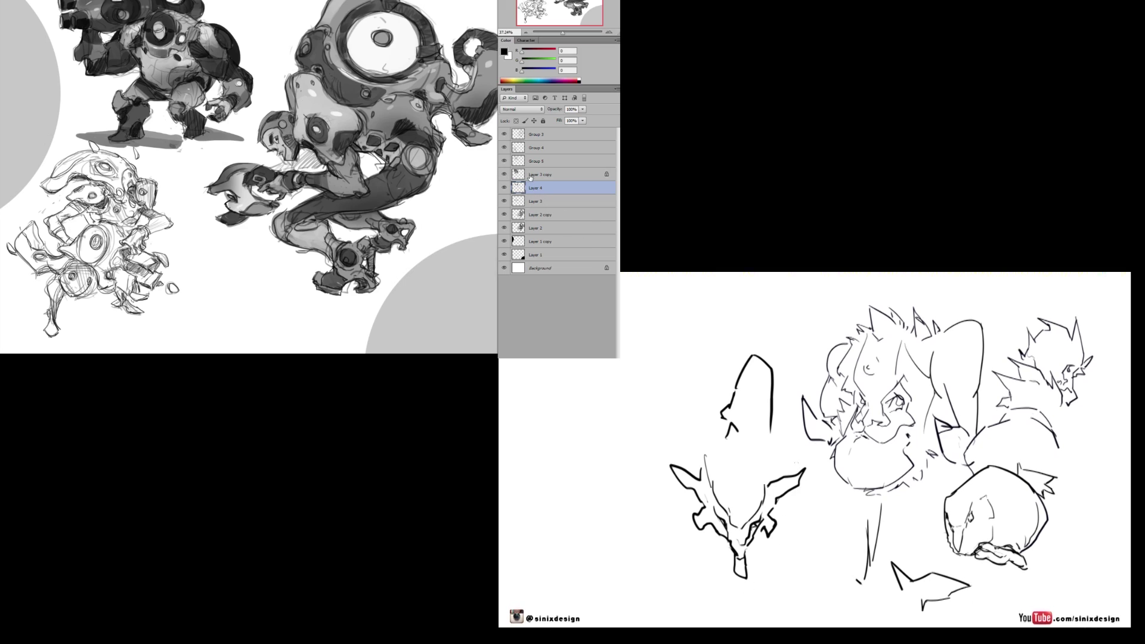
Merge Layer 3 copy down into Layer 4 and make the Group 5 line art visible.
{"action": "left_click", "coordinate": [304, 155], "text": "ctrl"}
{"action": "key", "text": "Delete"}
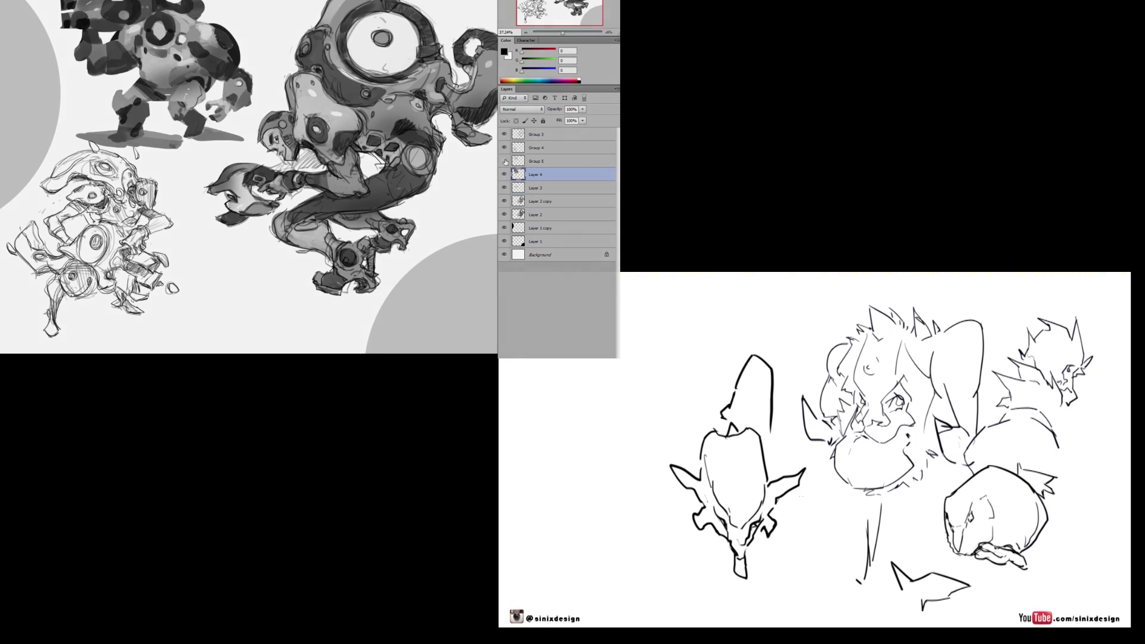
{"action": "left_click", "coordinate": [504, 161]}
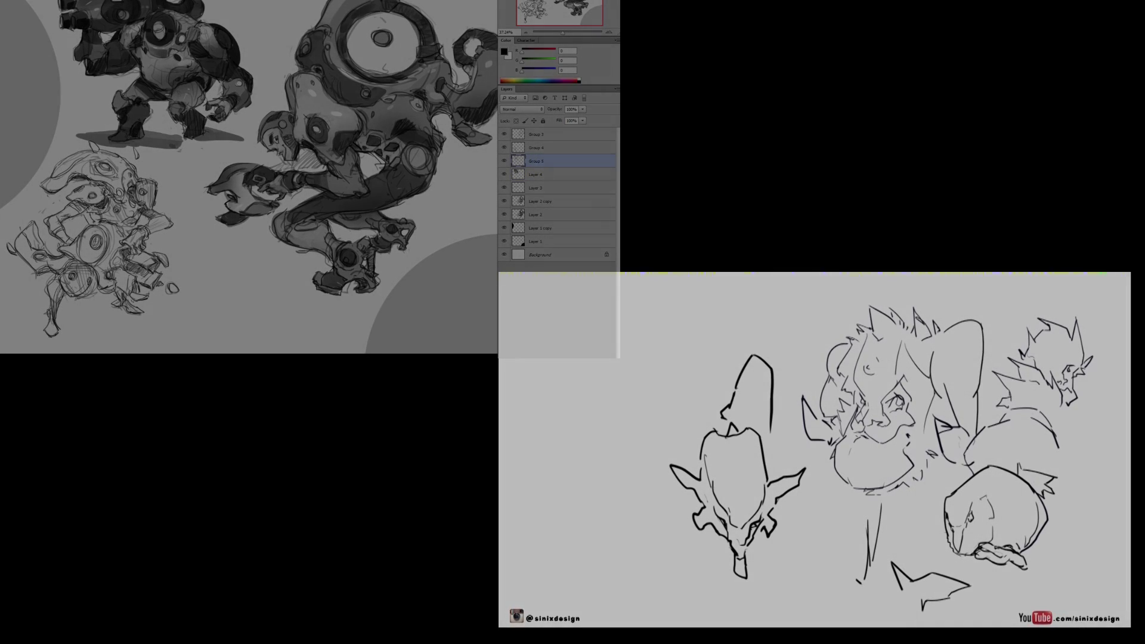
Choose another brush for working on the Group 5 line art.
{"action": "right_click", "coordinate": [145, 102]}
{"action": "double_click", "coordinate": [348, 311]}
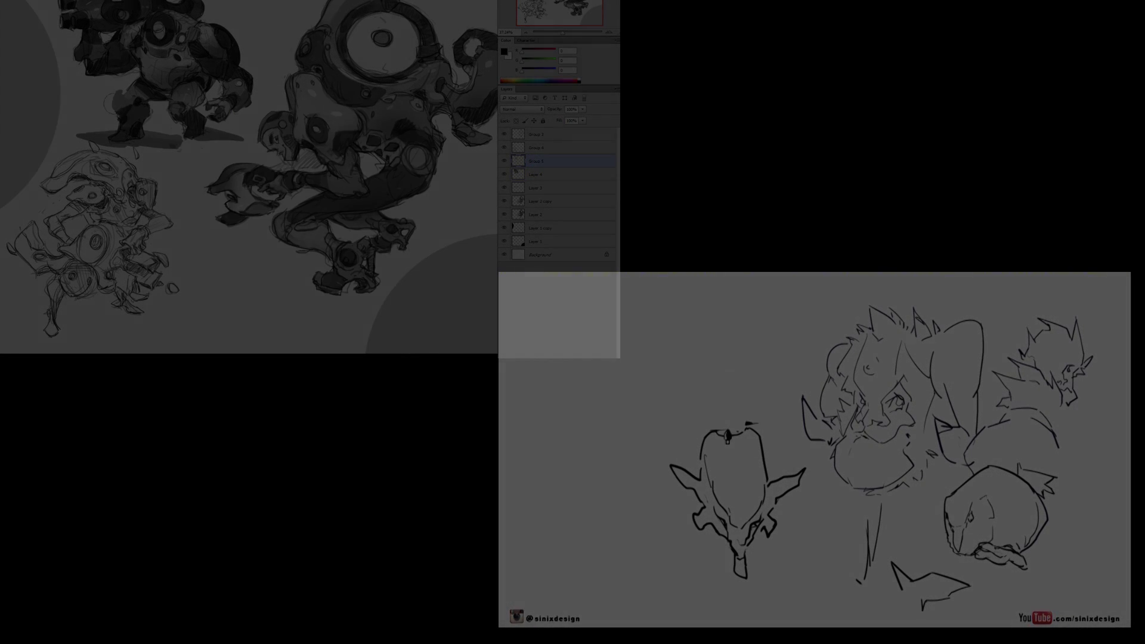